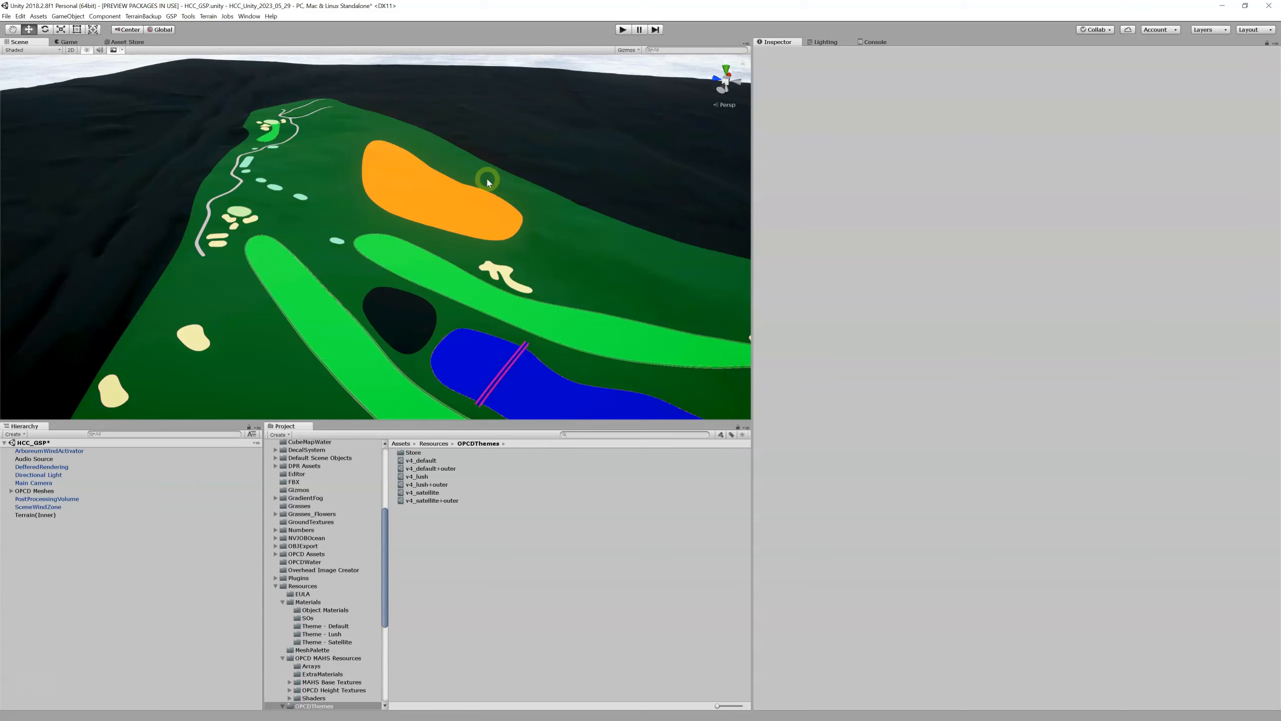
Examine the golf course meshes around the lake in the scene, inspecting the dark Deep mesh and the surrounding Rough mesh.
{"action": "left_click_drag", "start_coordinate": [478, 187], "coordinate": [524, 209], "text": "alt"}
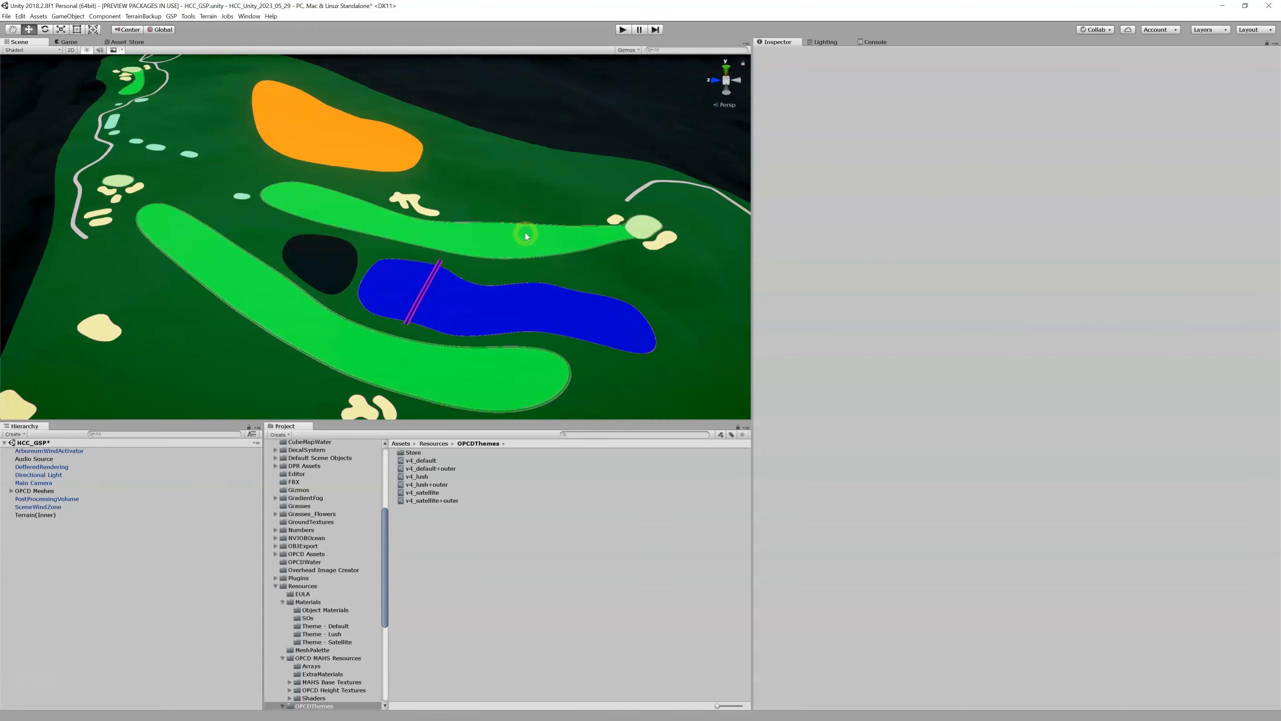
{"action": "scroll", "coordinate": [532, 244], "scroll_direction": "up", "scroll_amount": 2}
{"action": "scroll", "coordinate": [532, 240], "scroll_direction": "up", "scroll_amount": 5}
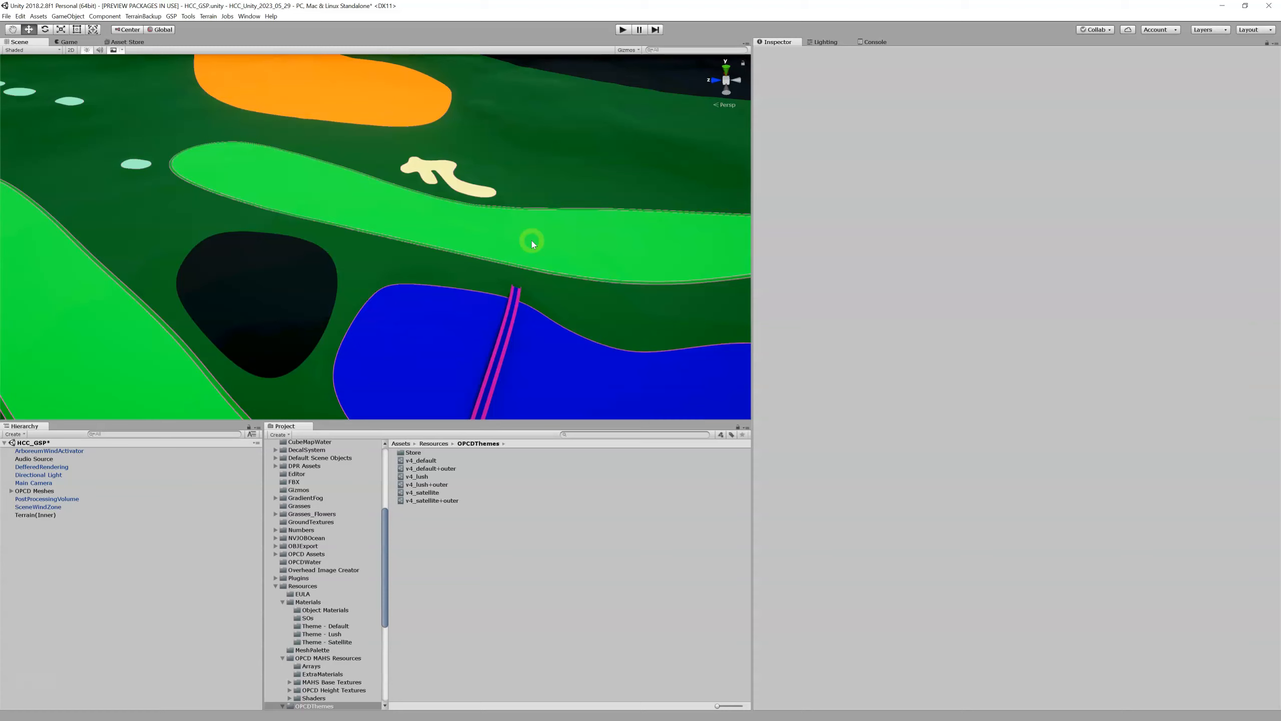
{"action": "scroll", "coordinate": [339, 225], "scroll_direction": "down", "scroll_amount": 4}
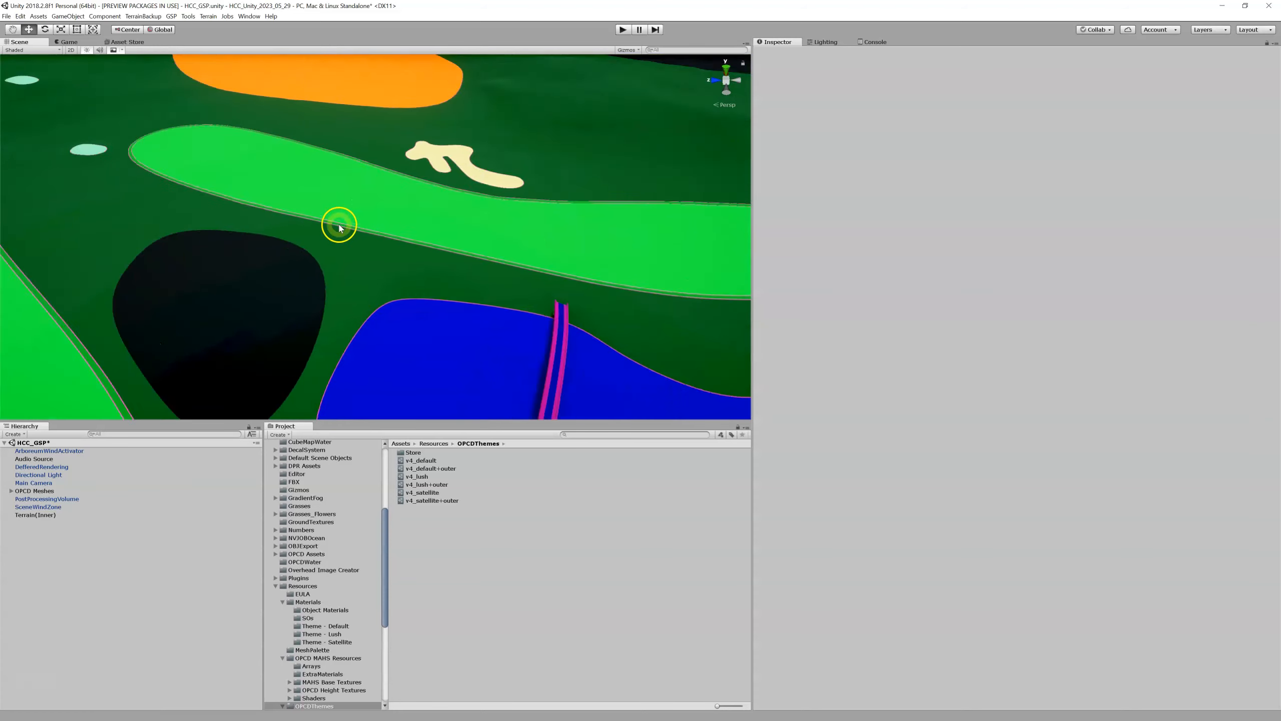
{"action": "scroll", "coordinate": [339, 227], "scroll_direction": "up", "scroll_amount": 2}
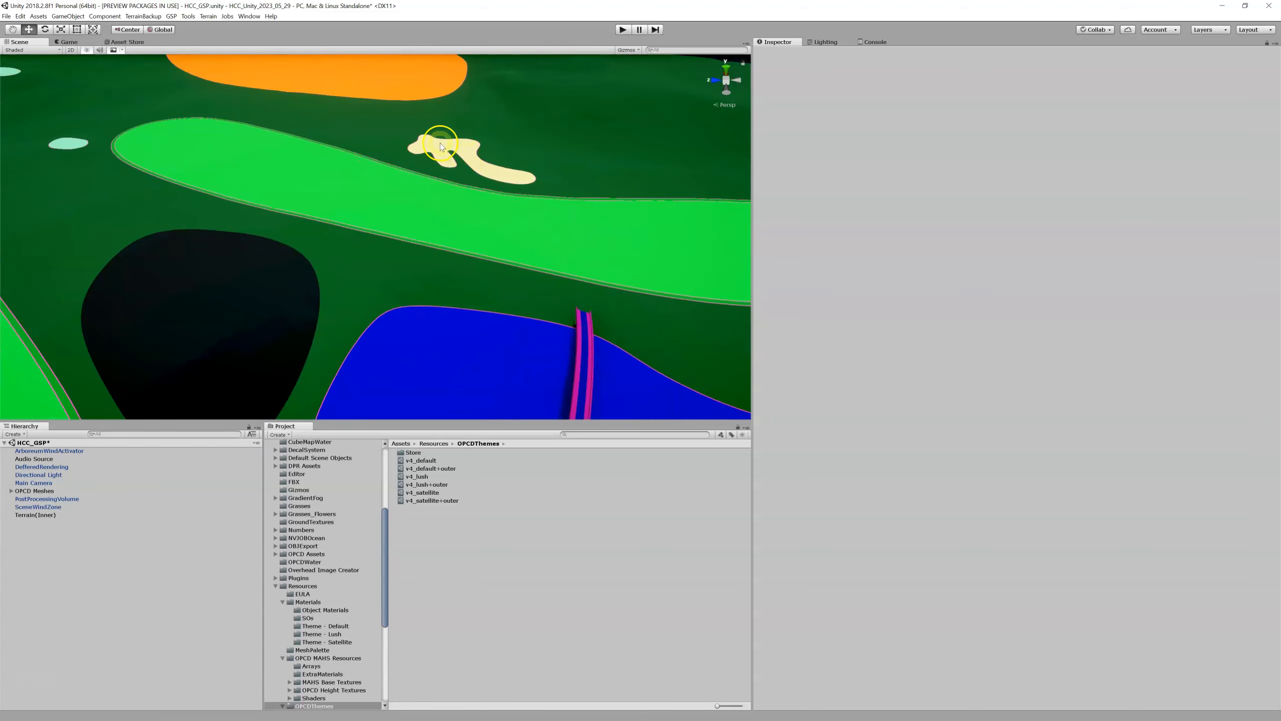
{"action": "middle_click_drag", "start_coordinate": [508, 158], "coordinate": [394, 152]}
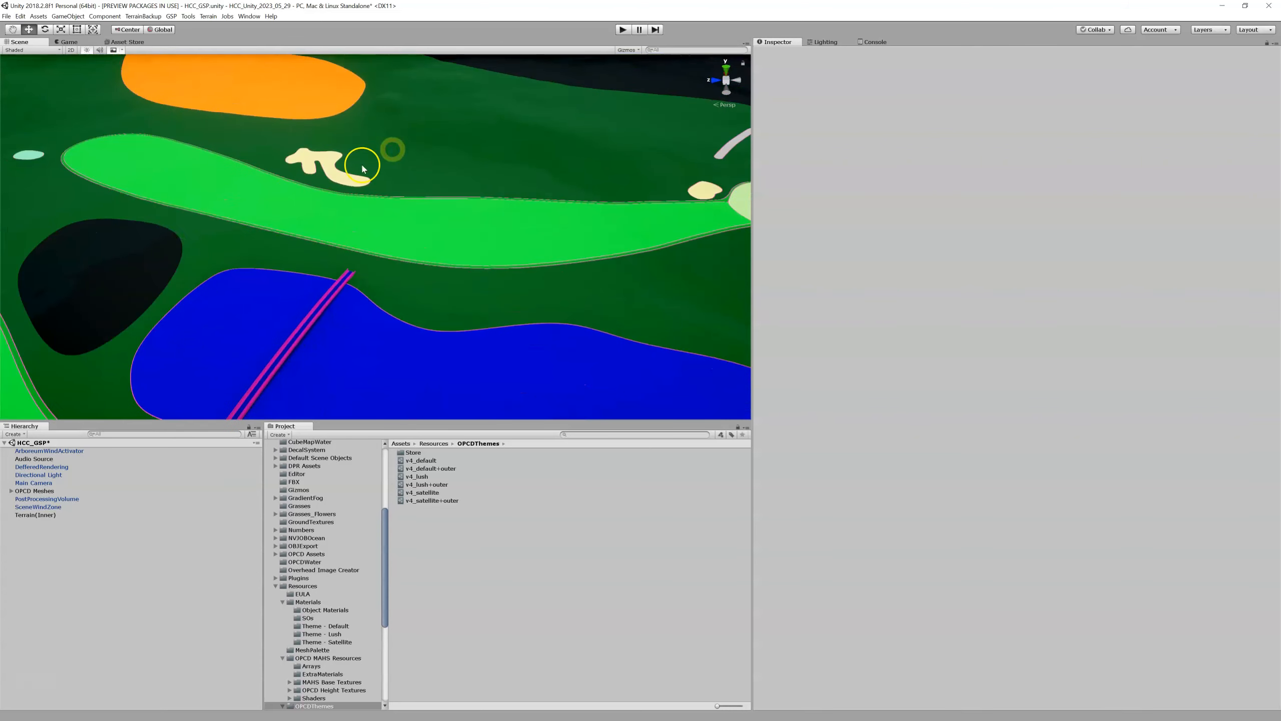
{"action": "left_click", "coordinate": [146, 244]}
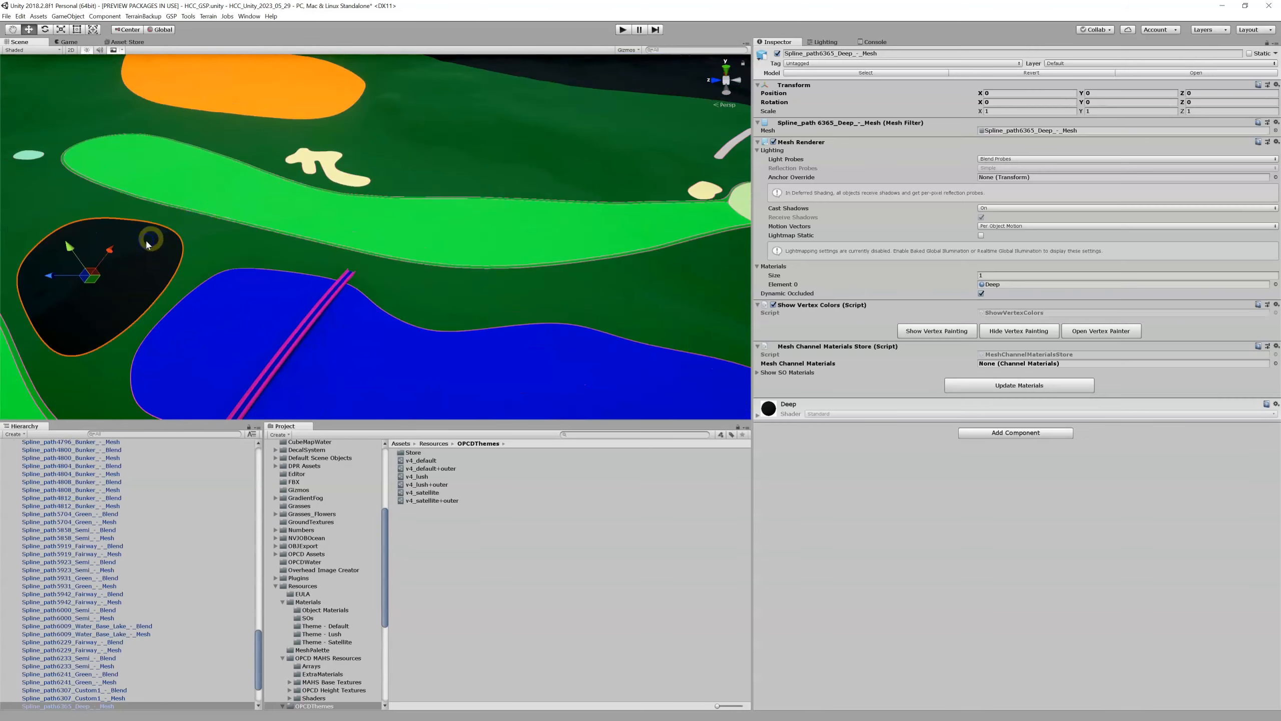
{"action": "left_click", "coordinate": [214, 236]}
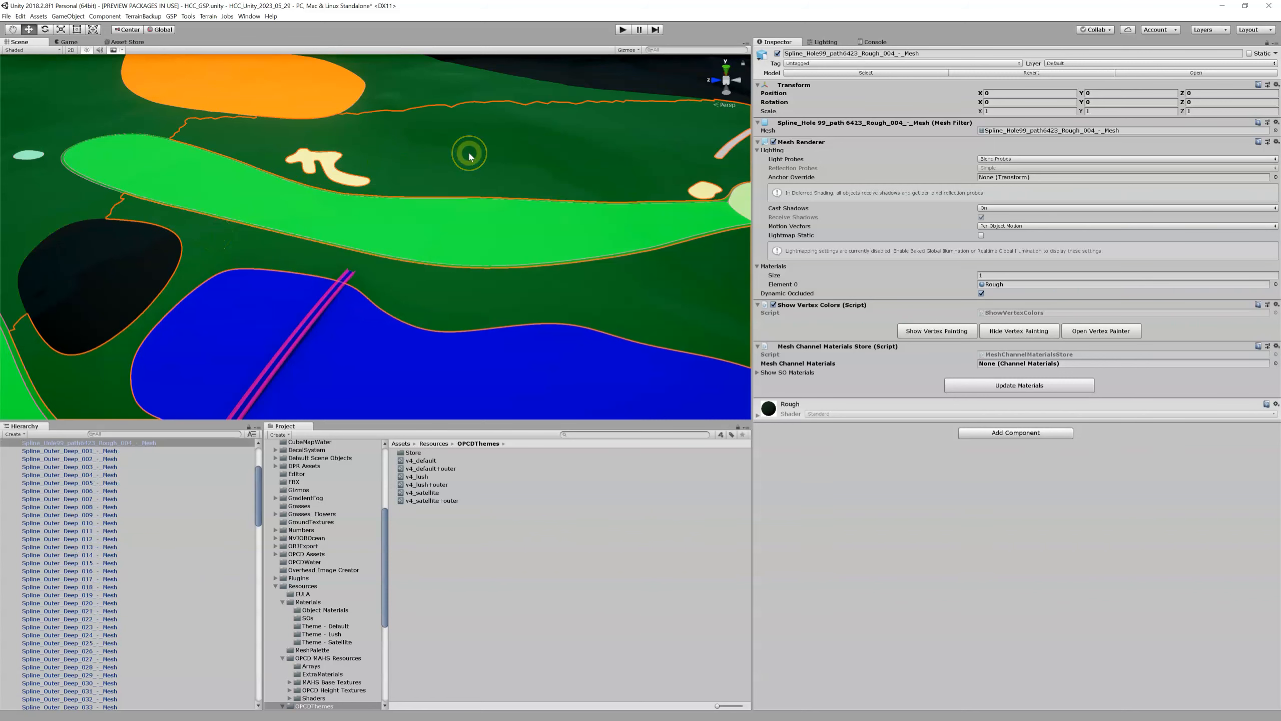
{"action": "scroll", "coordinate": [469, 157], "scroll_direction": "down", "scroll_amount": 6}
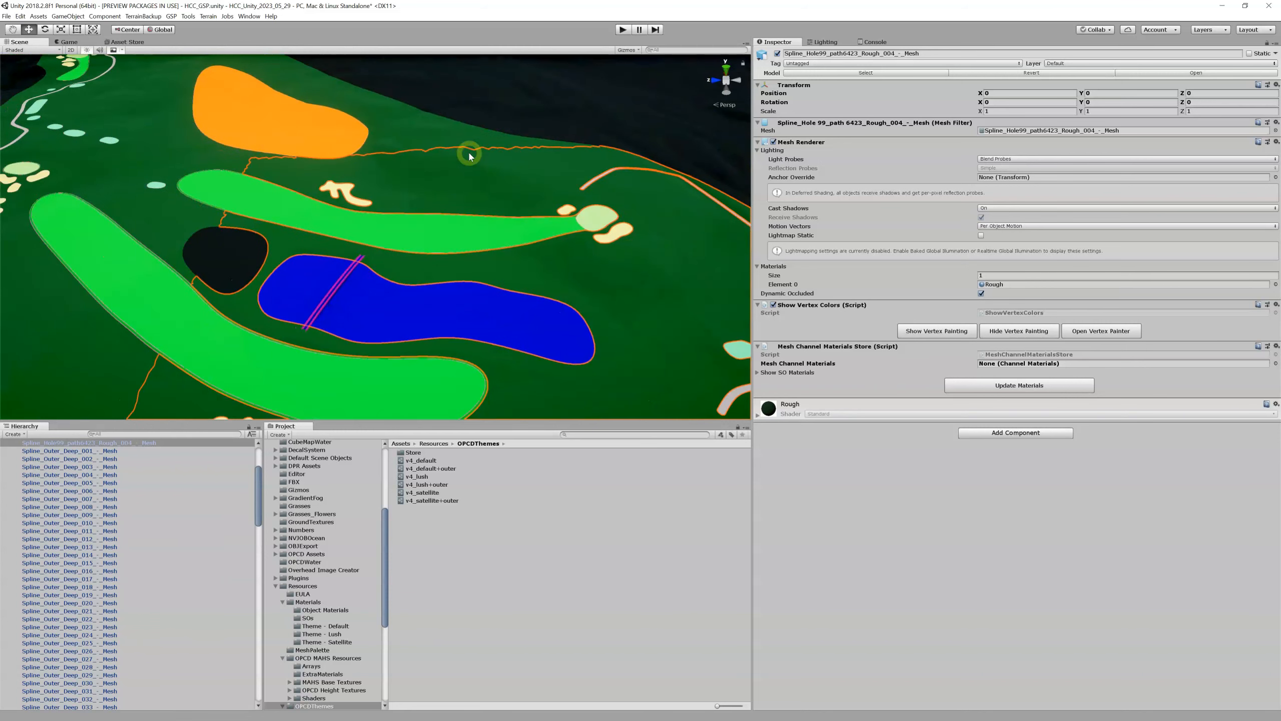
{"action": "scroll", "coordinate": [469, 157], "scroll_direction": "down", "scroll_amount": 2}
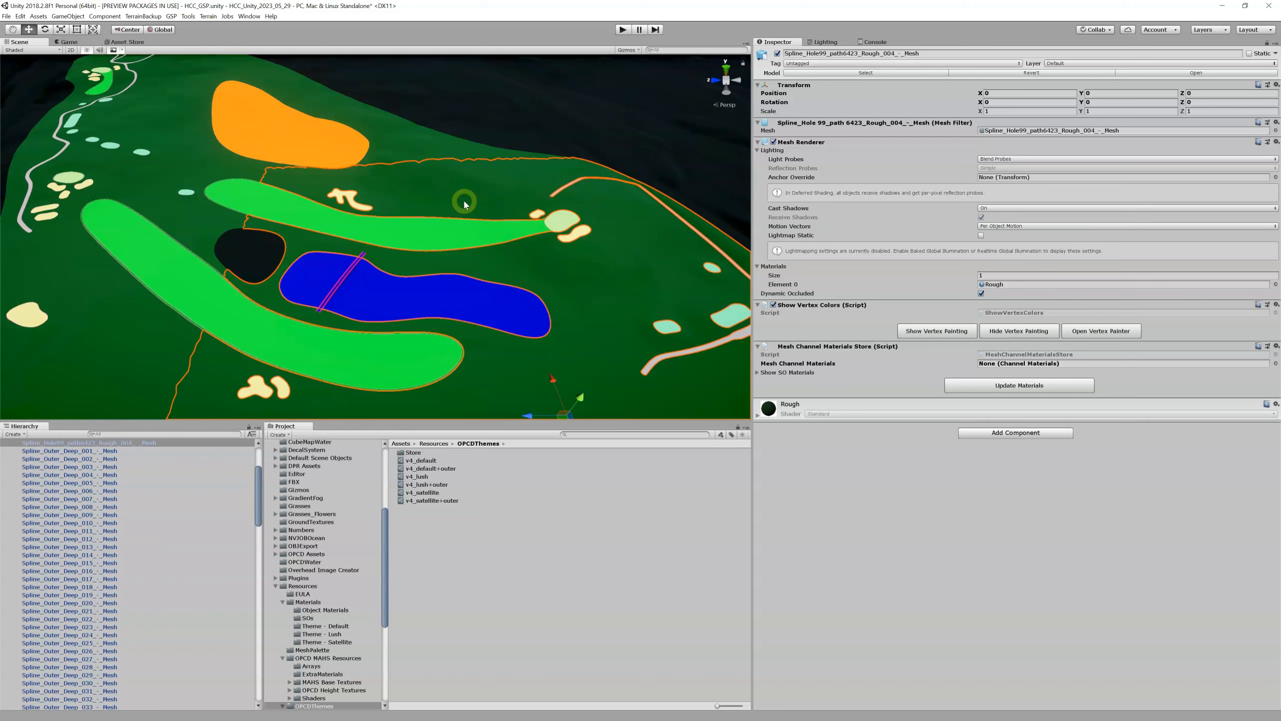
Open the SetMeshMaterials v4 tool and bring its window over the scene.
{"action": "left_click", "coordinate": [453, 190]}
{"action": "left_click", "coordinate": [171, 17]}
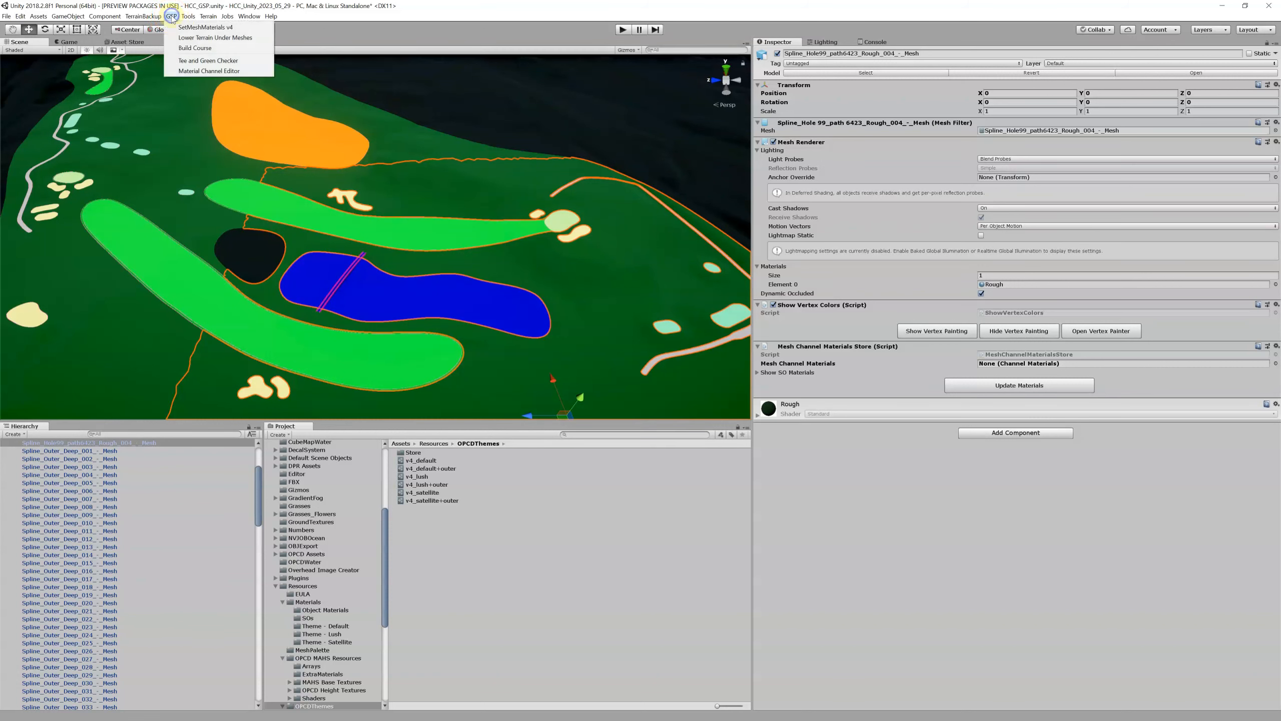
{"action": "left_click", "coordinate": [187, 27]}
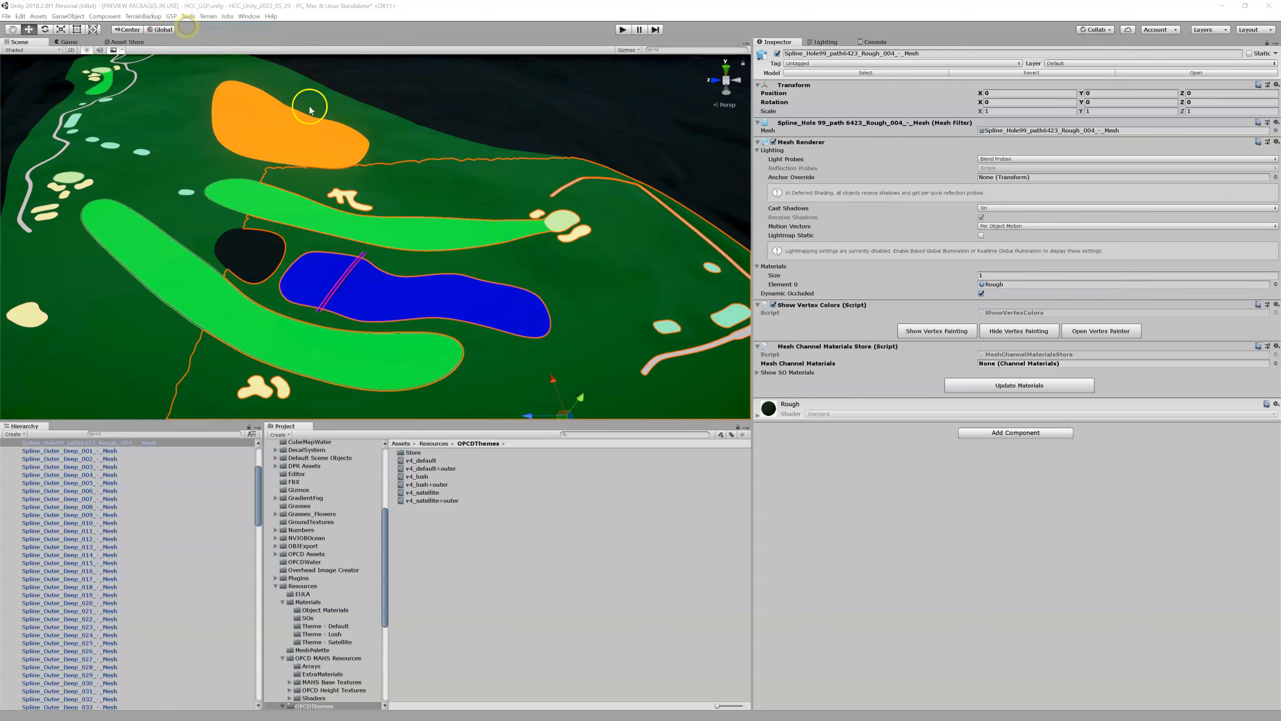
{"action": "left_click_drag", "start_coordinate": [637, 244], "coordinate": [539, 73]}
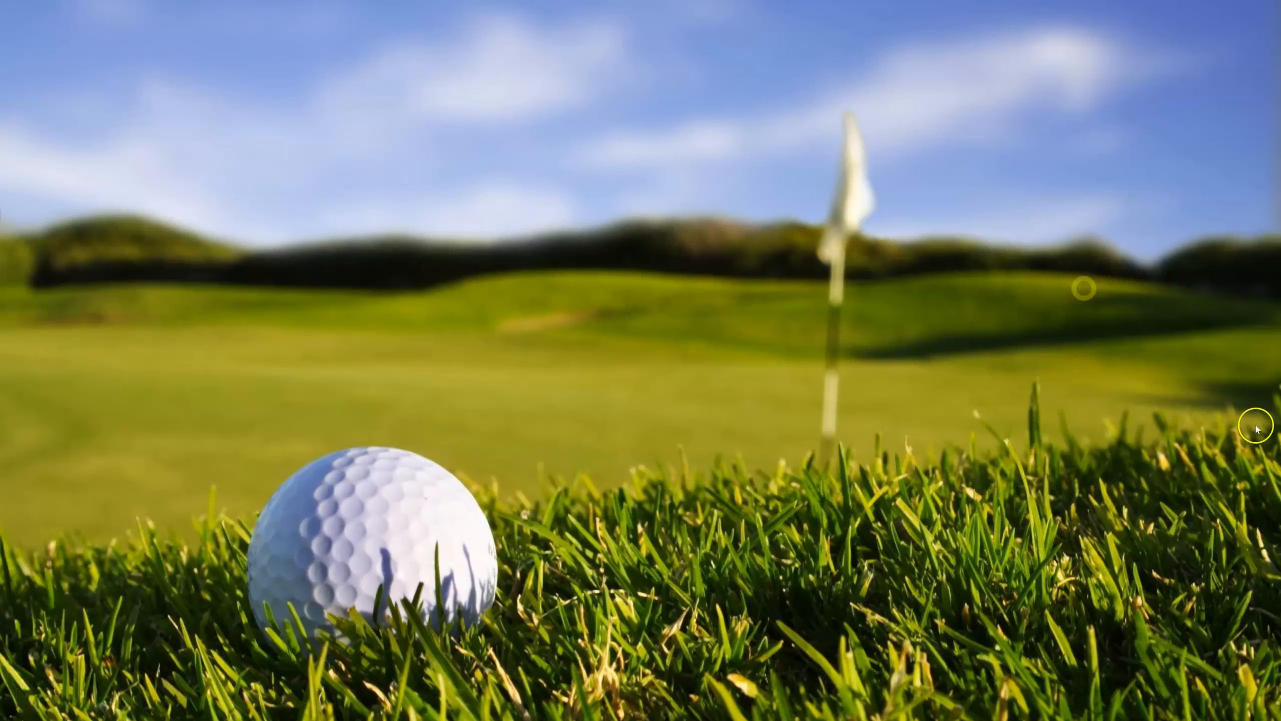
Check the text and app scaling percentage of display 2 in the Windows display settings, then close them.
{"action": "right_click", "coordinate": [538, 263]}
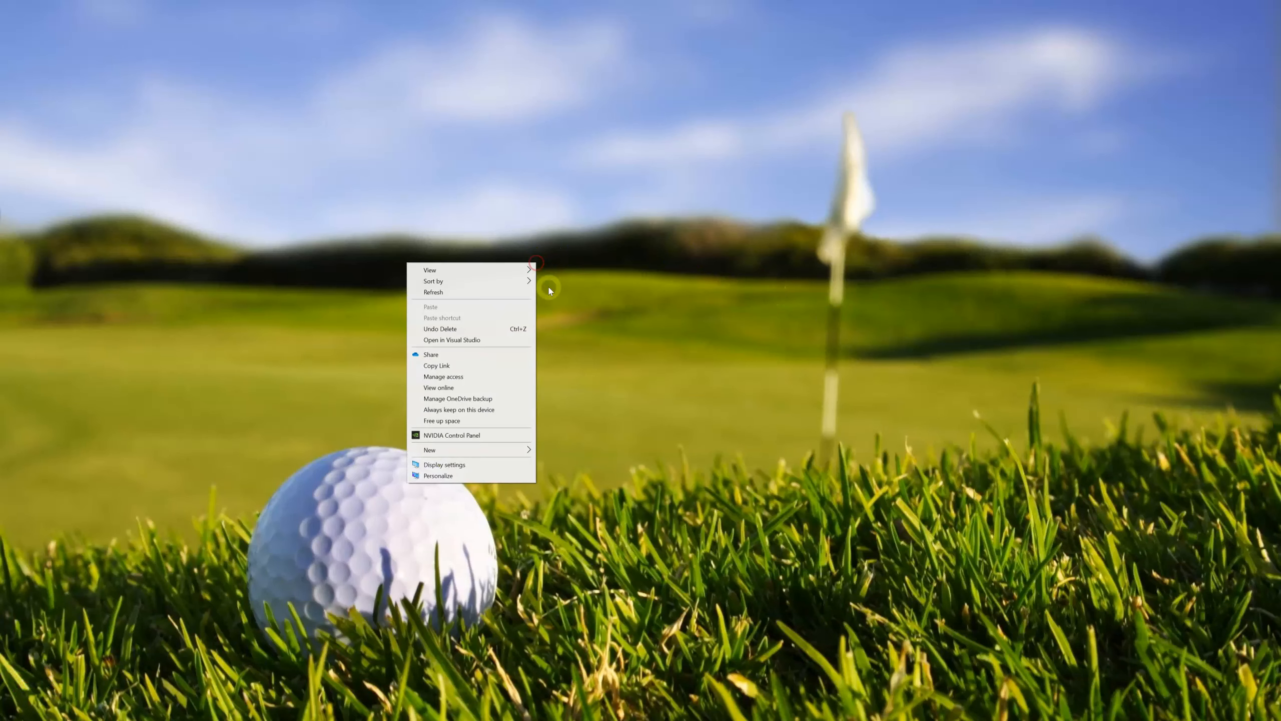
{"action": "left_click", "coordinate": [472, 465]}
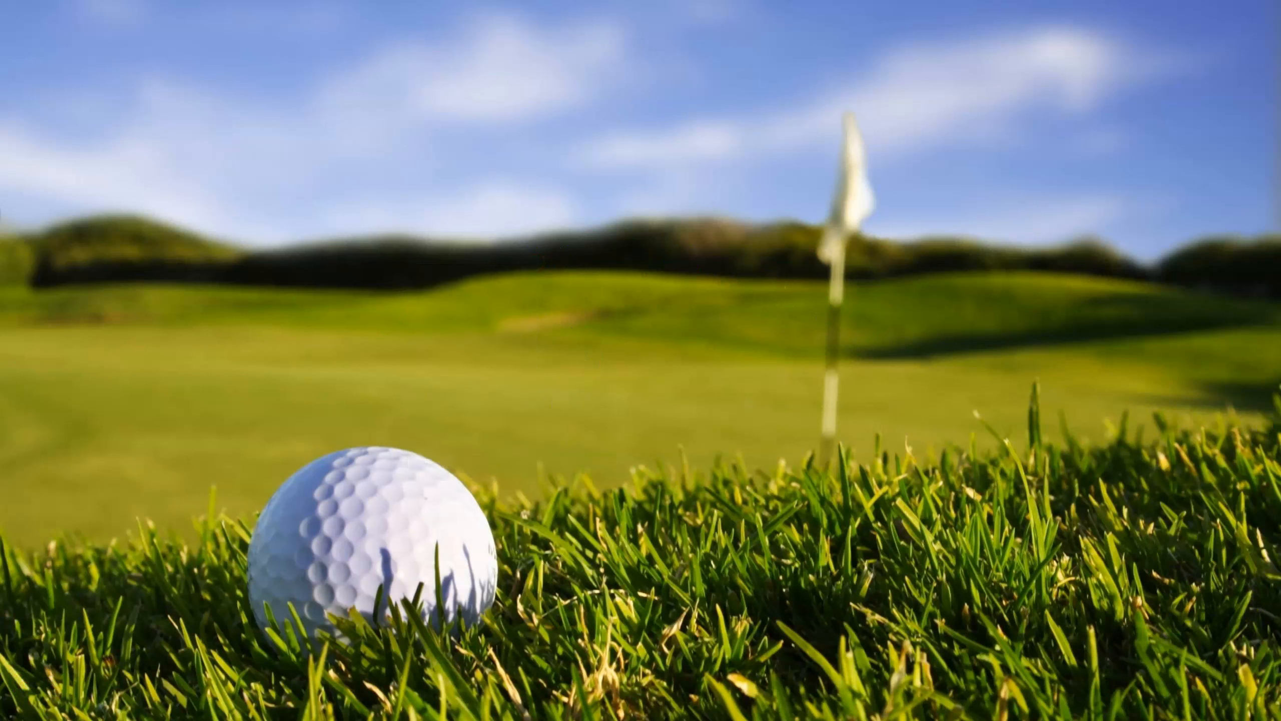
{"action": "left_click_drag", "start_coordinate": [427, 135], "coordinate": [409, 171]}
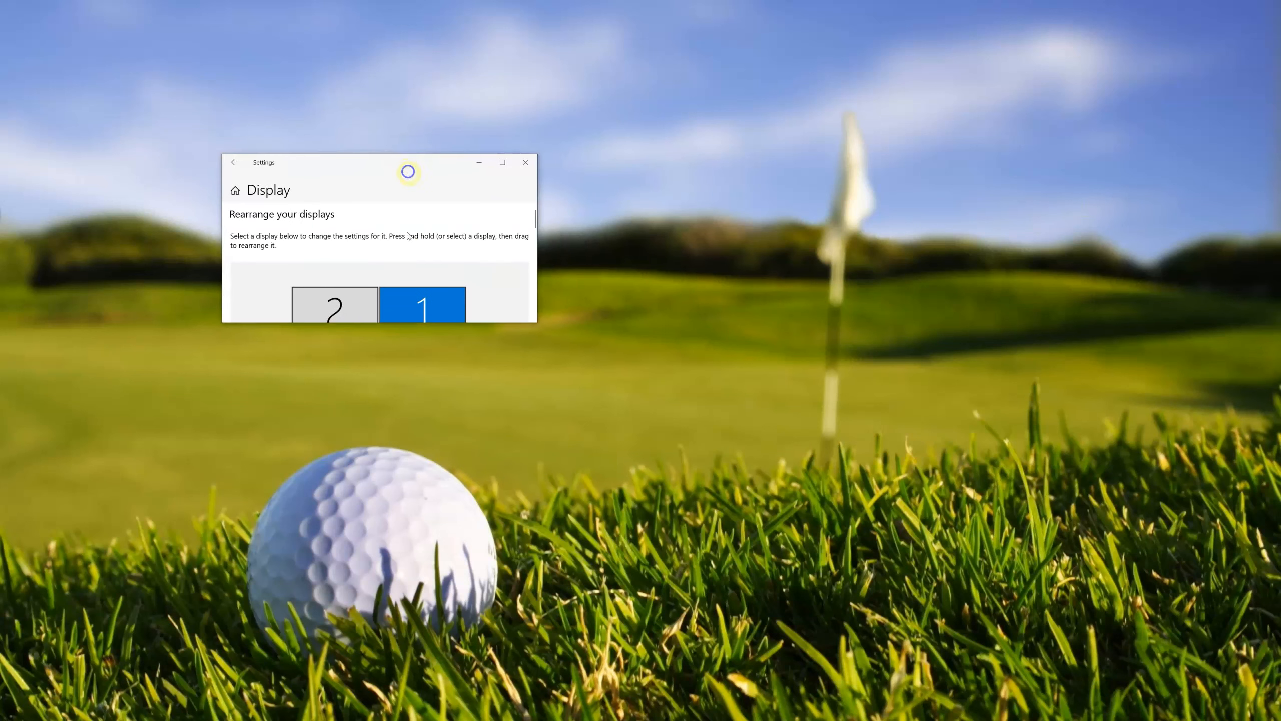
{"action": "left_click", "coordinate": [357, 303]}
{"action": "left_click", "coordinate": [533, 320]}
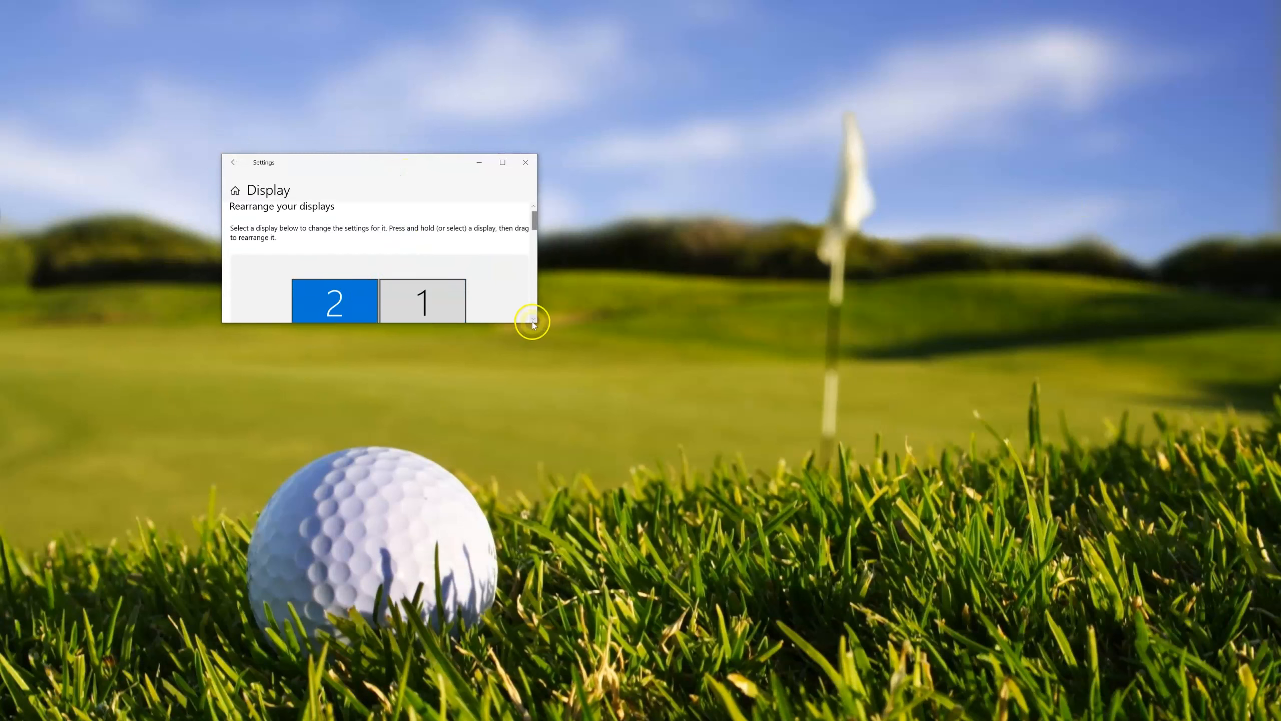
{"action": "left_click_drag", "start_coordinate": [538, 323], "coordinate": [727, 596]}
{"action": "scroll", "coordinate": [595, 501], "scroll_direction": "down", "scroll_amount": 5}
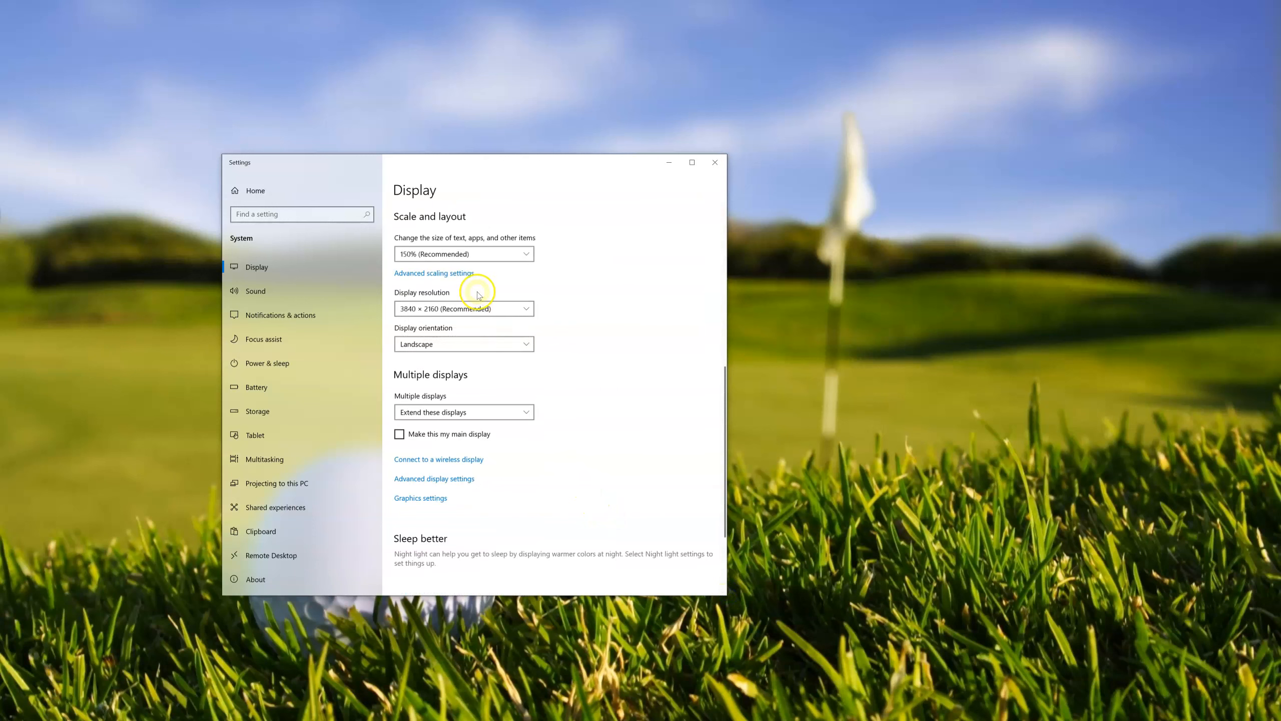
{"action": "left_click", "coordinate": [469, 255]}
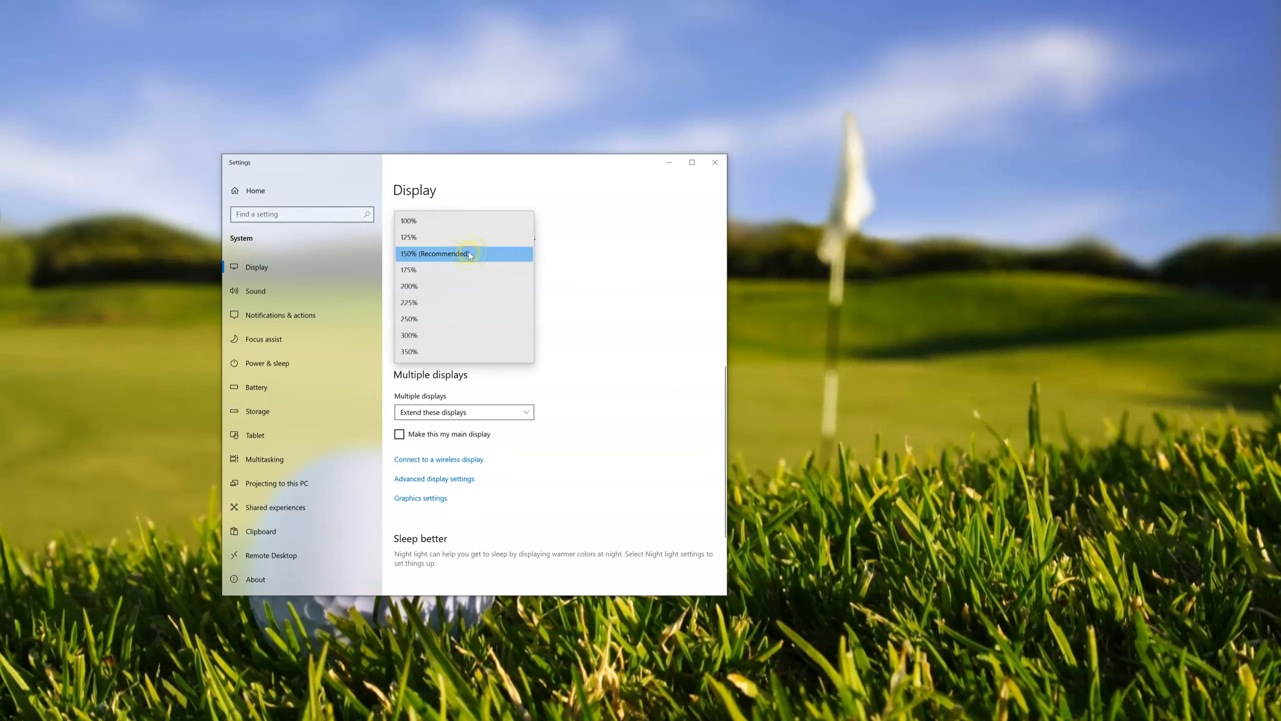
{"action": "left_click", "coordinate": [469, 254]}
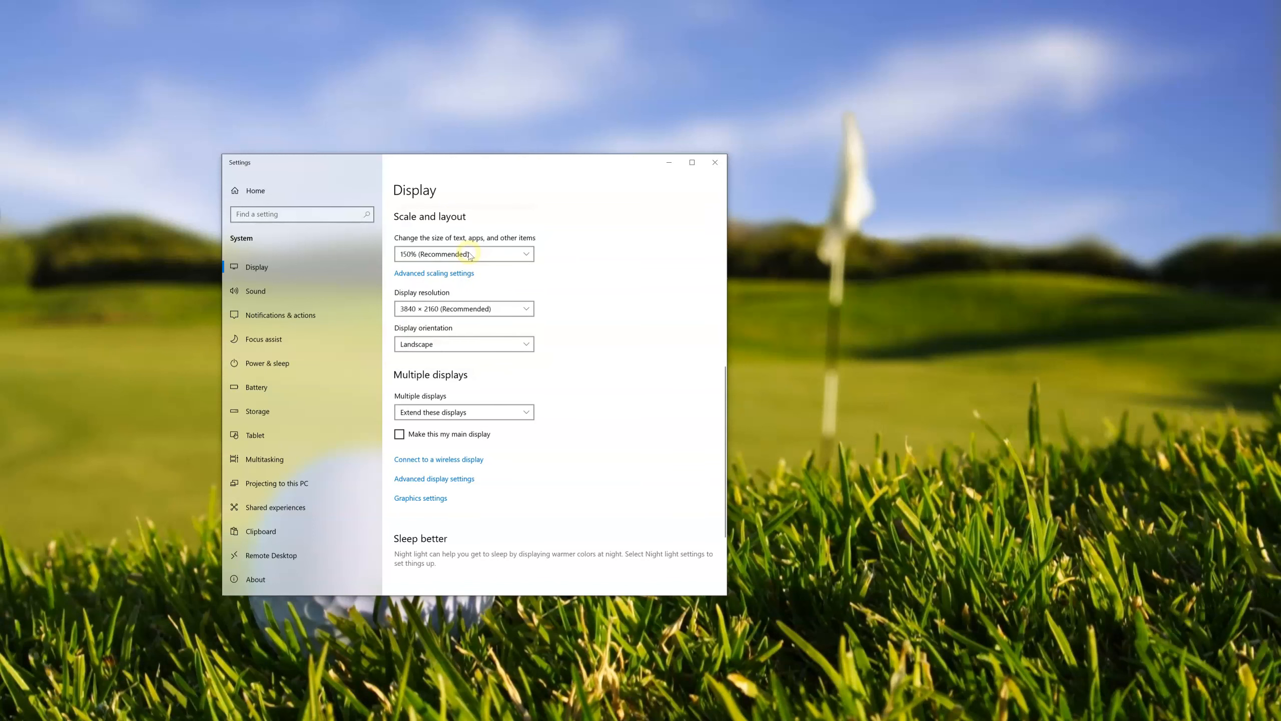
{"action": "left_click", "coordinate": [715, 162]}
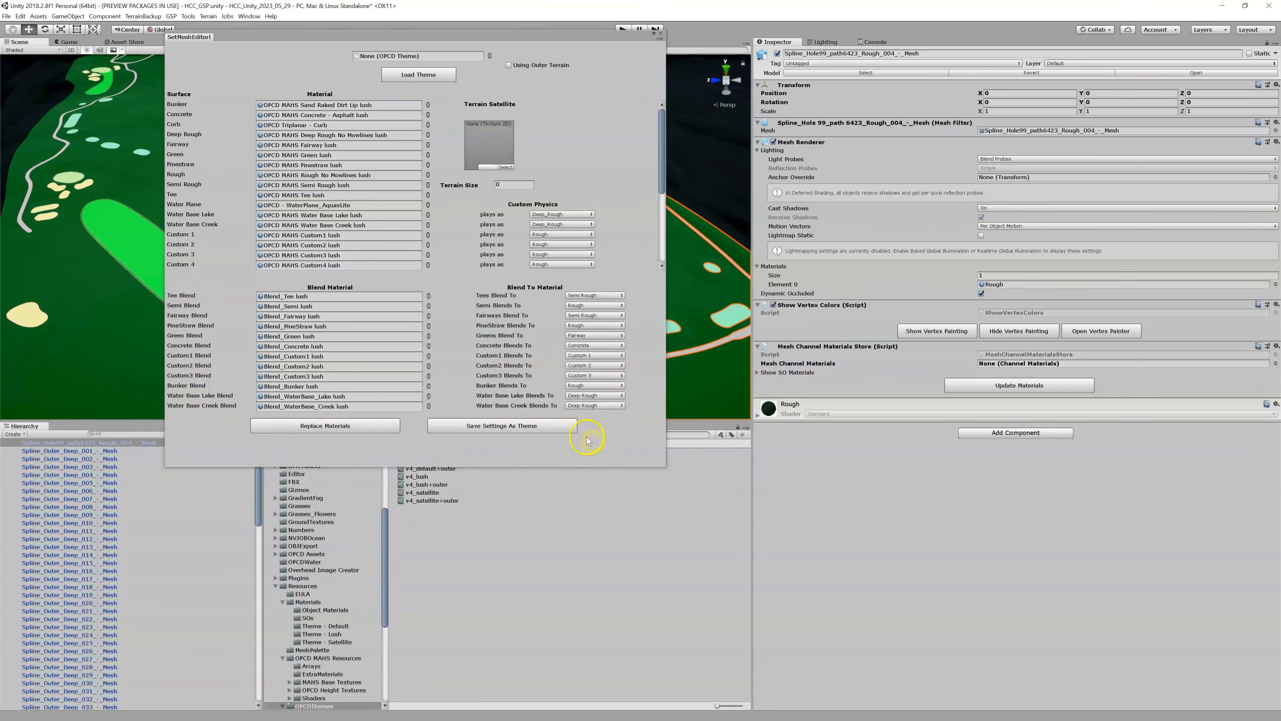
Resize the mesh material editor window so the blend settings and the Replace Materials and Save Settings As Theme controls fit.
{"action": "left_click_drag", "start_coordinate": [665, 466], "coordinate": [654, 419]}
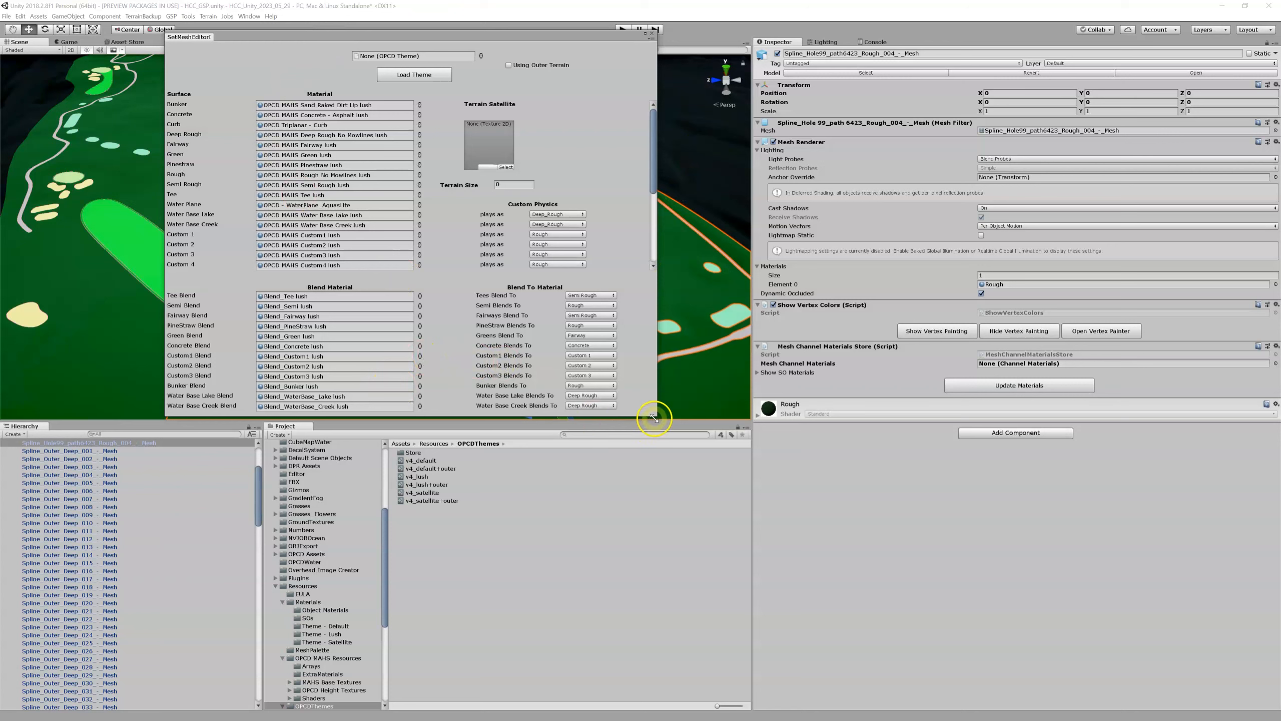
{"action": "left_click_drag", "start_coordinate": [654, 416], "coordinate": [666, 455]}
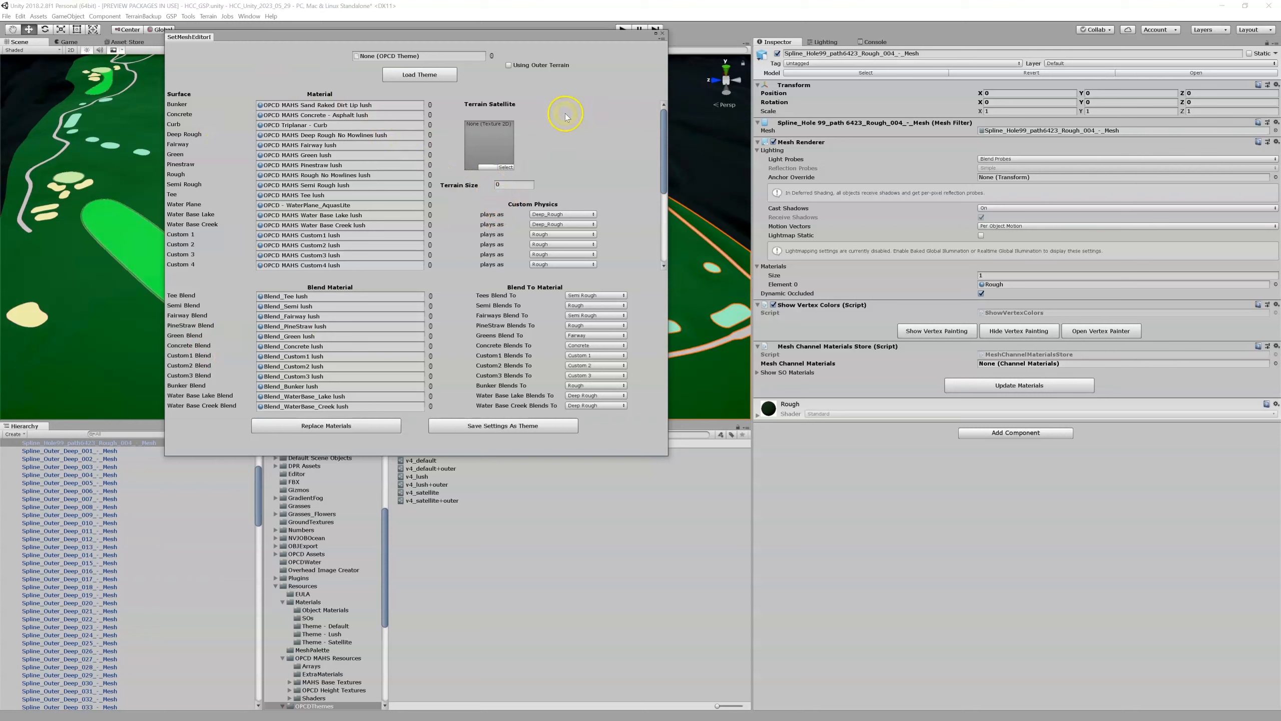
{"action": "mouse_move", "coordinate": [662, 116]}
{"action": "left_mouse_down"}
{"action": "mouse_move", "coordinate": [677, 203]}
{"action": "mouse_move", "coordinate": [669, 97]}
{"action": "left_mouse_up"}
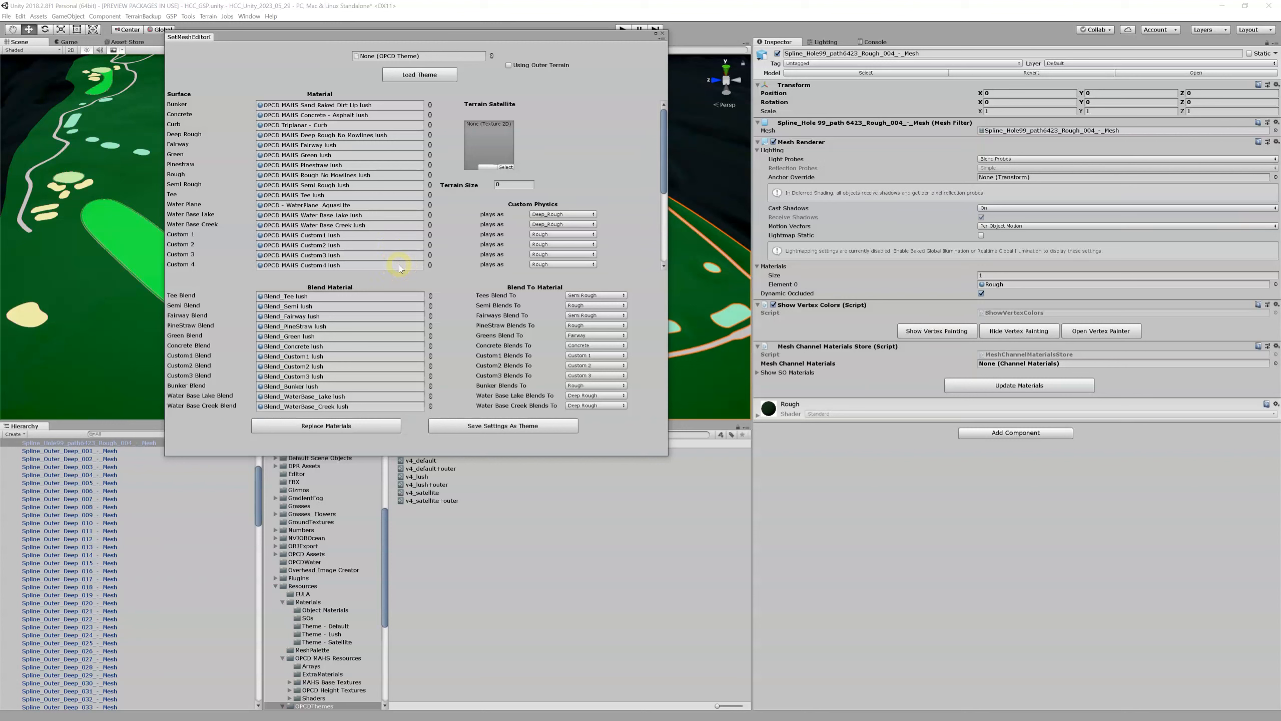
Choose the v4_default OPCD theme and load its materials into the mesh material editor.
{"action": "left_click", "coordinate": [492, 56]}
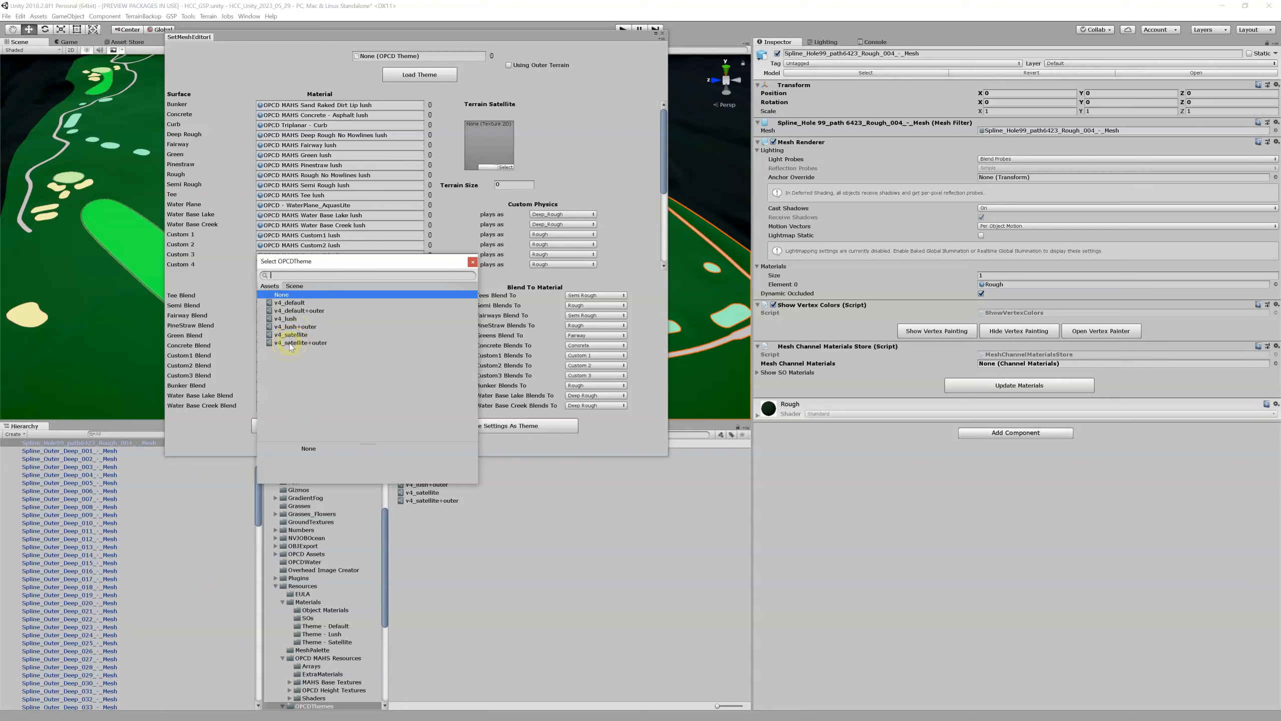
{"action": "left_click", "coordinate": [290, 303]}
{"action": "left_click", "coordinate": [290, 303]}
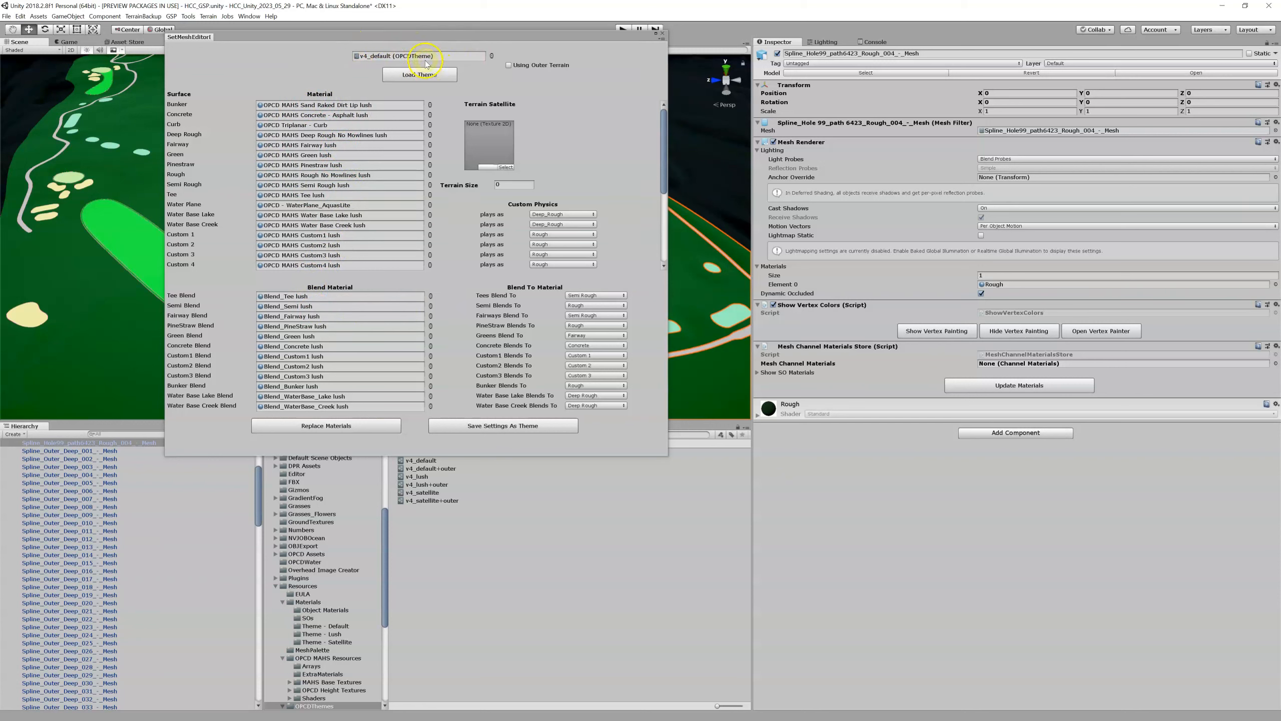
{"action": "left_click", "coordinate": [426, 76]}
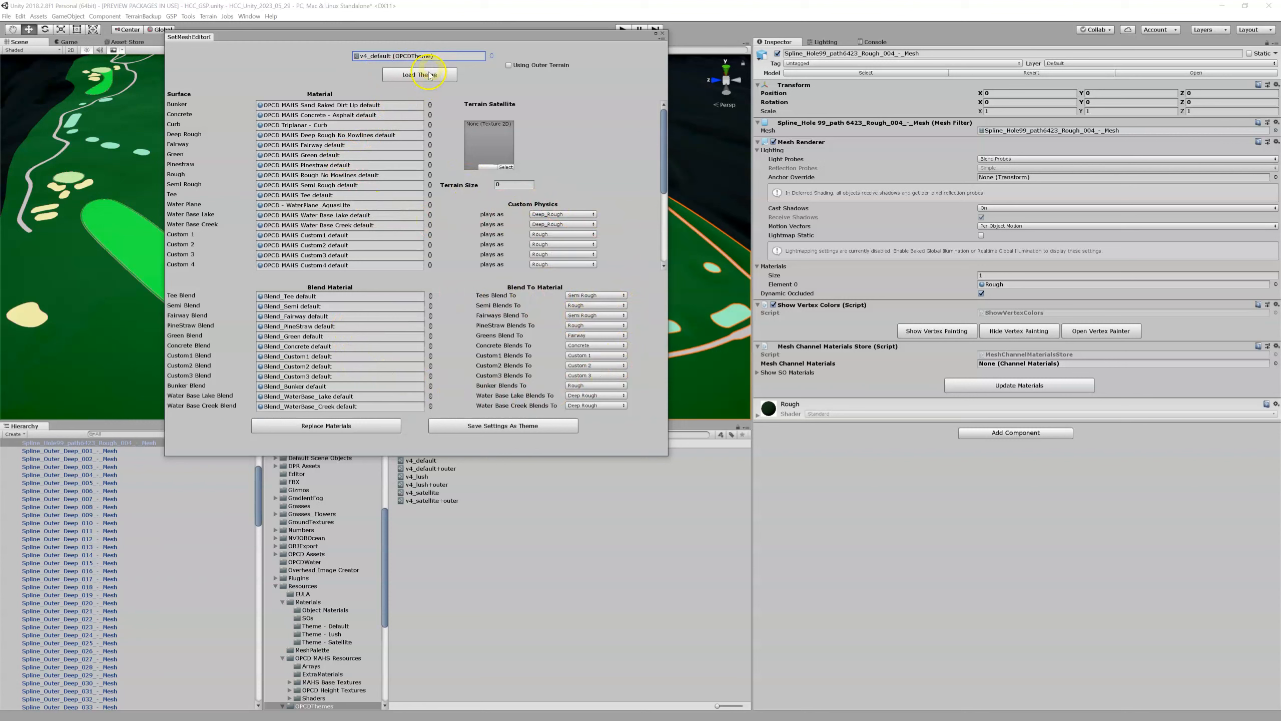
Switch the OPCD theme to v4_default+outer and load it.
{"action": "left_click", "coordinate": [492, 56]}
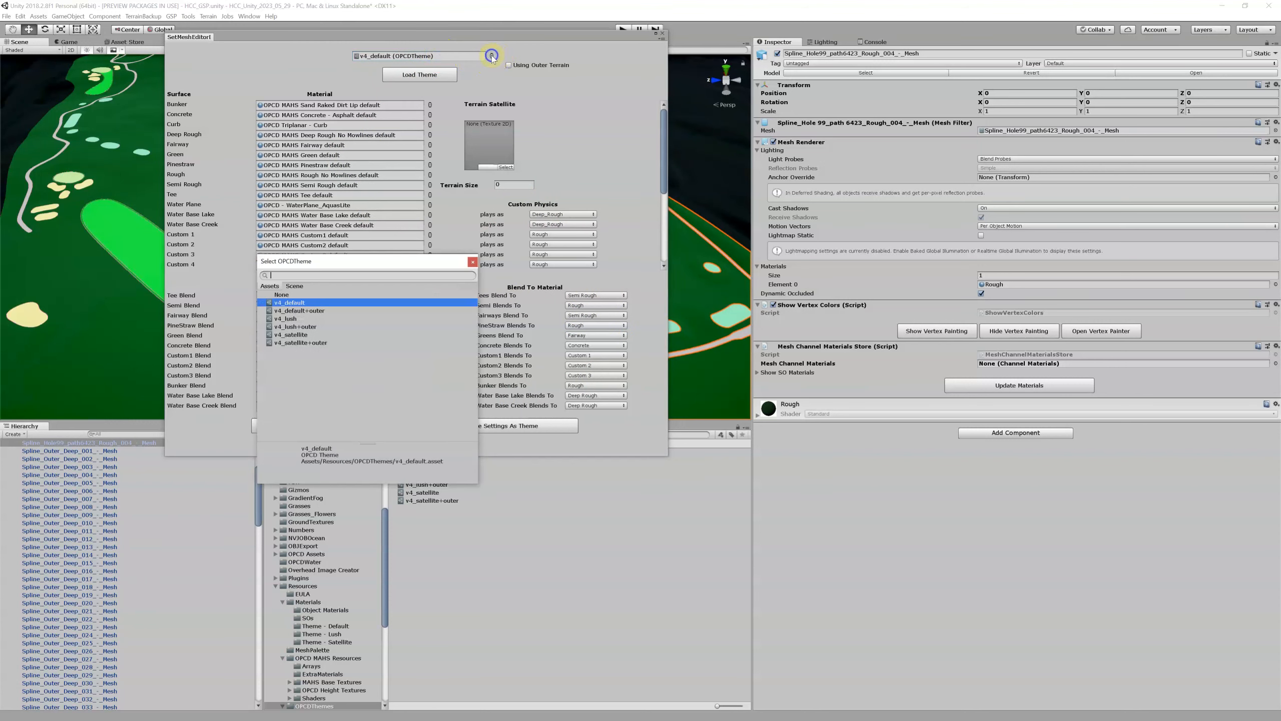
{"action": "left_click", "coordinate": [318, 312]}
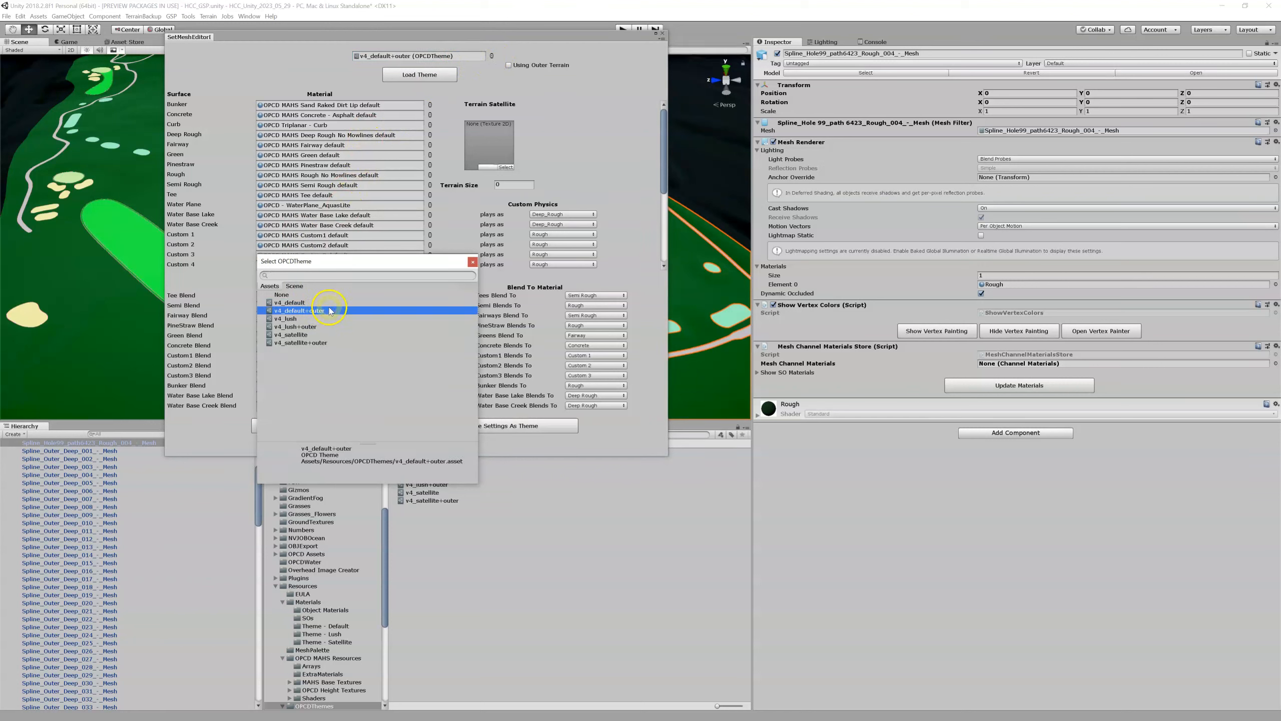
{"action": "double_click", "coordinate": [330, 312]}
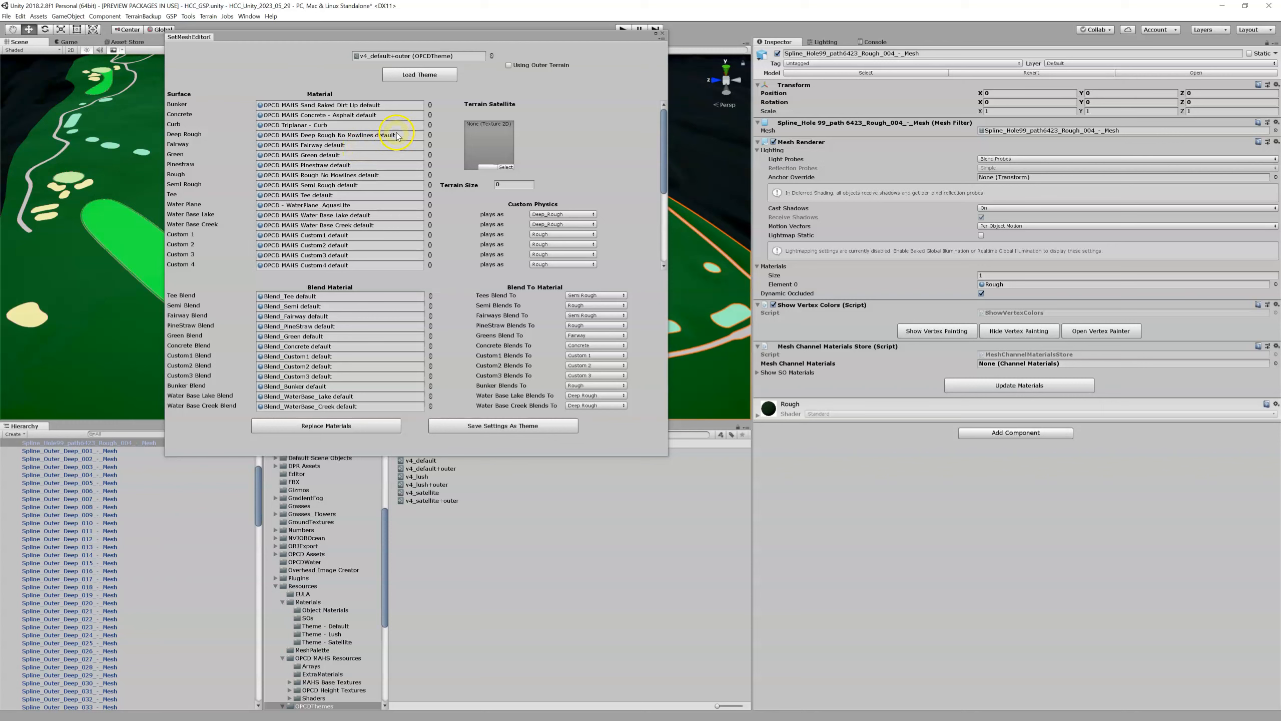
{"action": "left_click", "coordinate": [420, 74]}
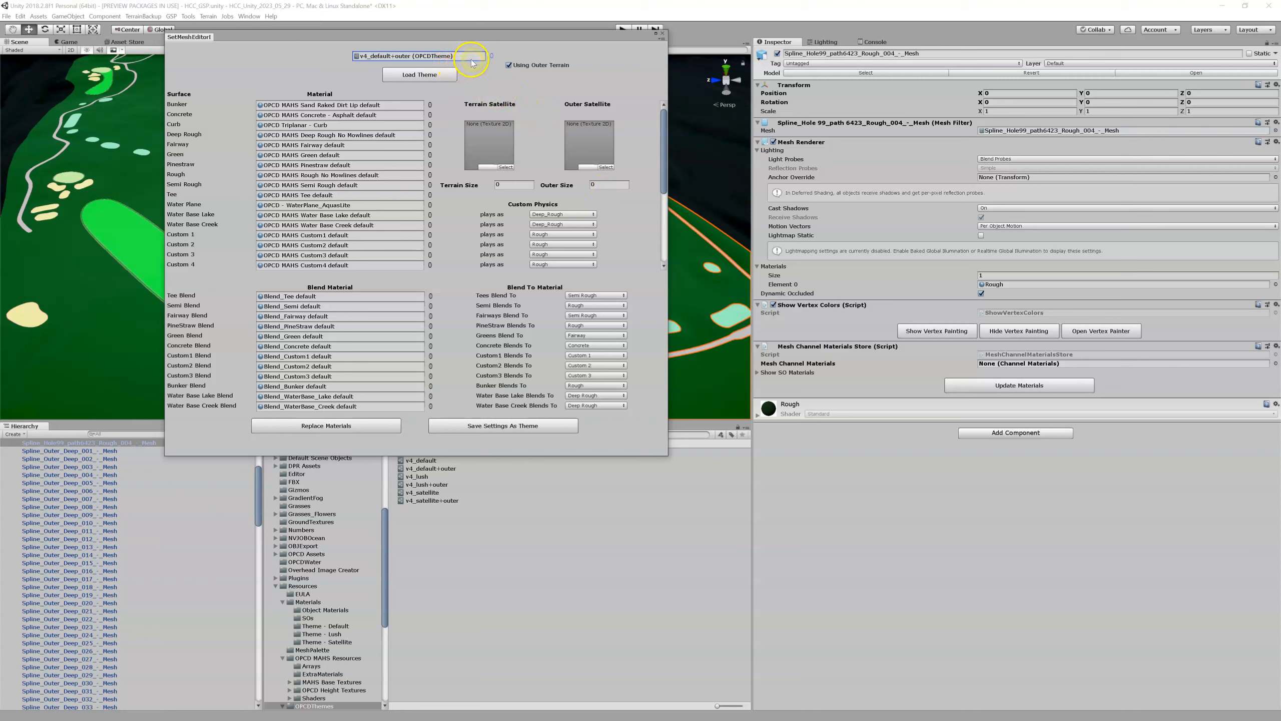
Reload the v4_default theme and enable Using Outer Terrain manually.
{"action": "left_click", "coordinate": [492, 55]}
{"action": "double_click", "coordinate": [290, 302]}
{"action": "left_click", "coordinate": [419, 74]}
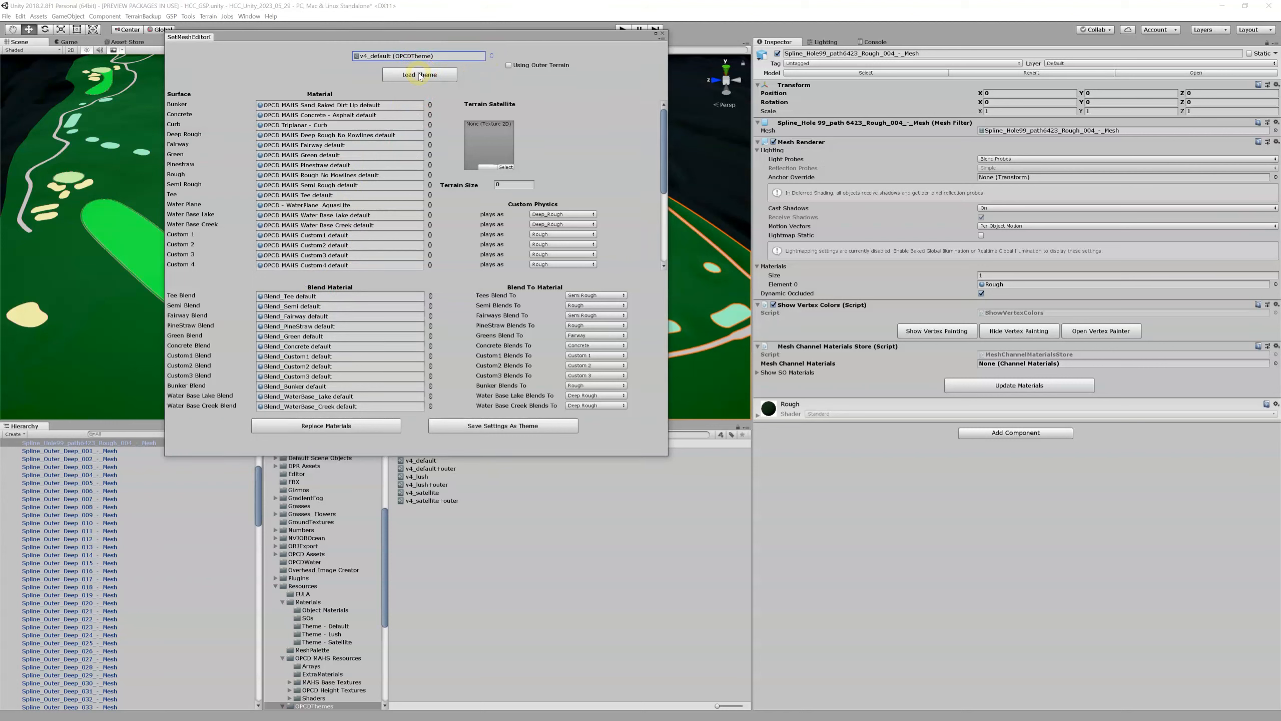
{"action": "left_click", "coordinate": [508, 65]}
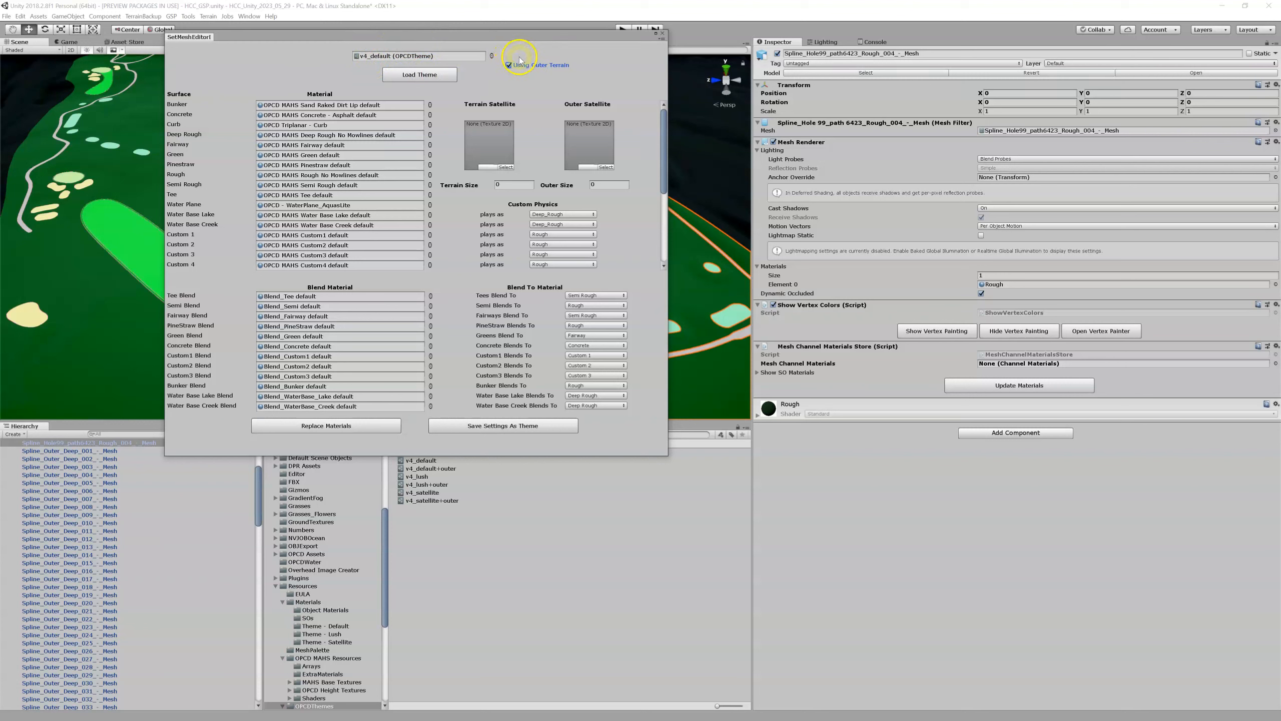
Choose and load the v4_lush OPCD theme with Using Outer Terrain off.
{"action": "left_click", "coordinate": [492, 56]}
{"action": "left_click", "coordinate": [350, 319]}
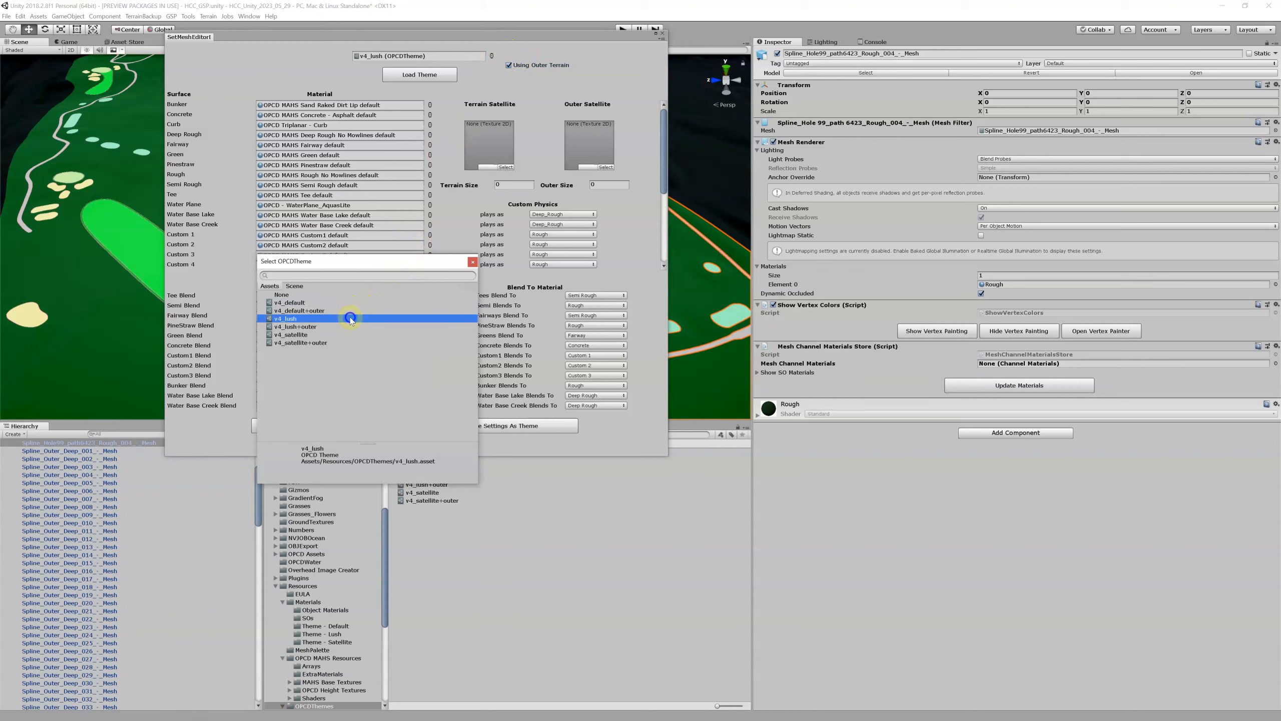
{"action": "left_click", "coordinate": [350, 318]}
{"action": "left_click", "coordinate": [424, 74]}
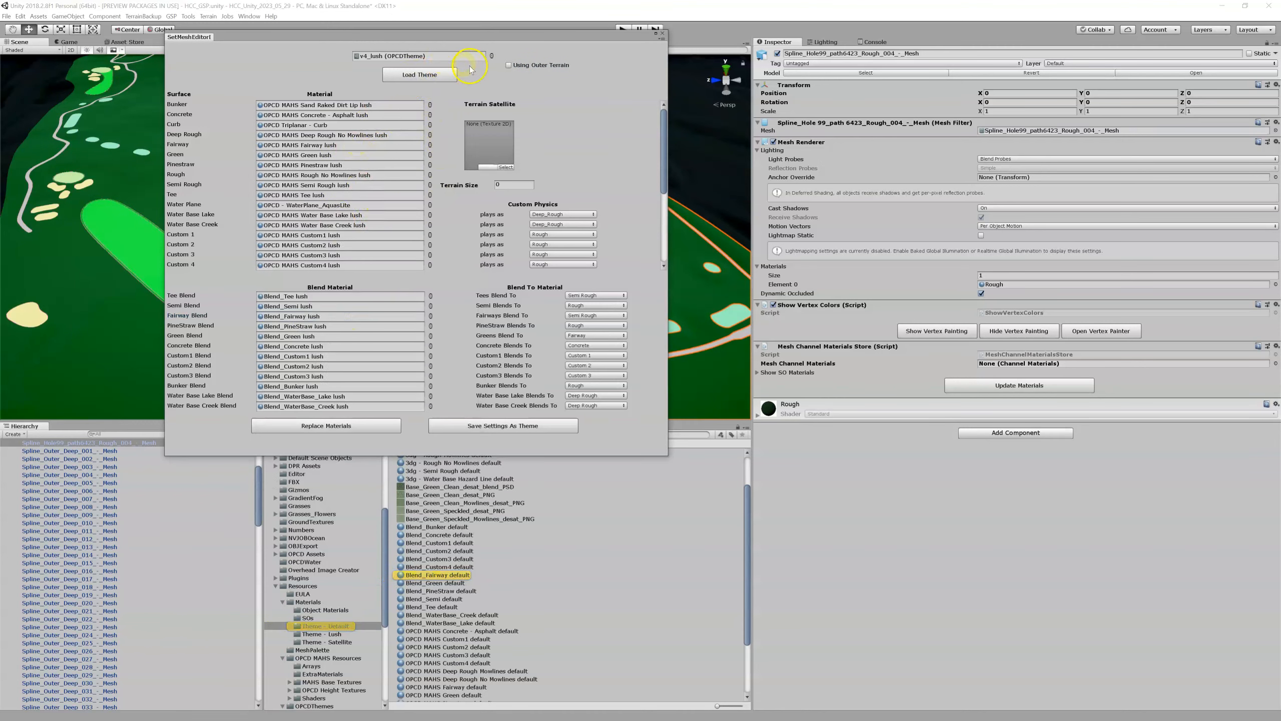
{"action": "left_click", "coordinate": [507, 65]}
{"action": "left_click", "coordinate": [506, 66]}
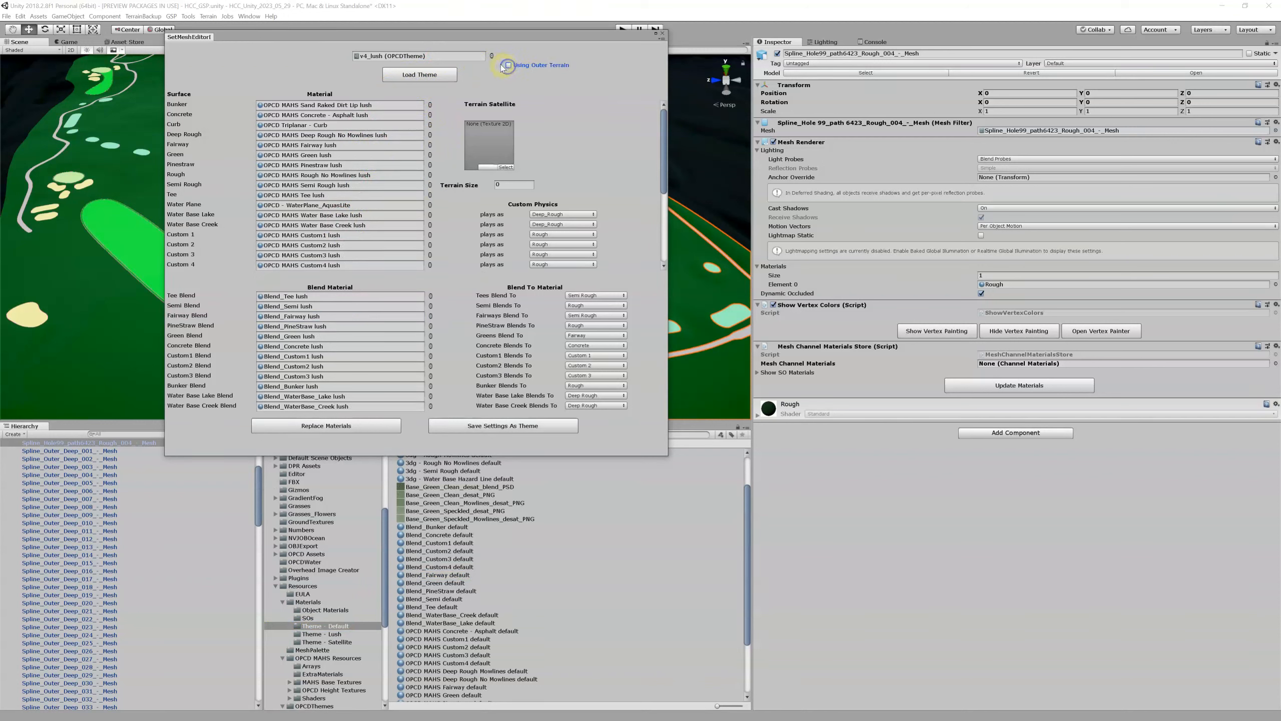
Choose the v4_satellite OPCD theme and enable Using Outer Terrain.
{"action": "left_click", "coordinate": [492, 56]}
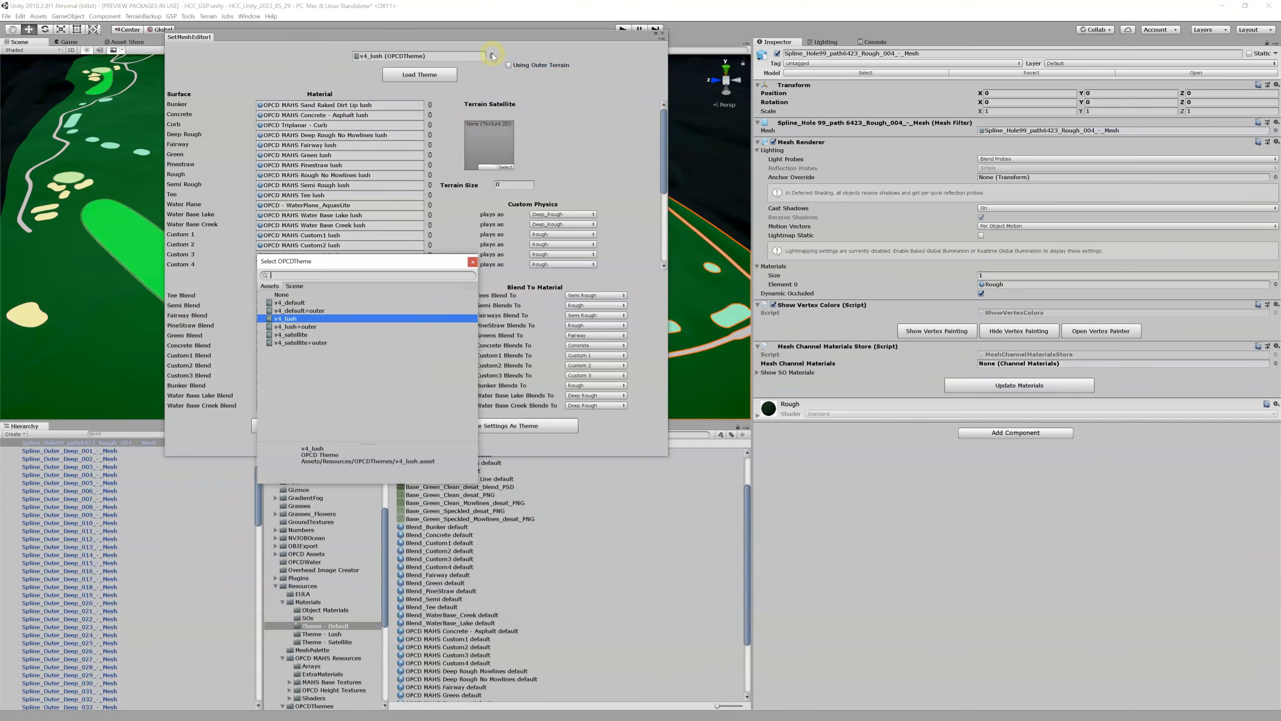
{"action": "double_click", "coordinate": [303, 335]}
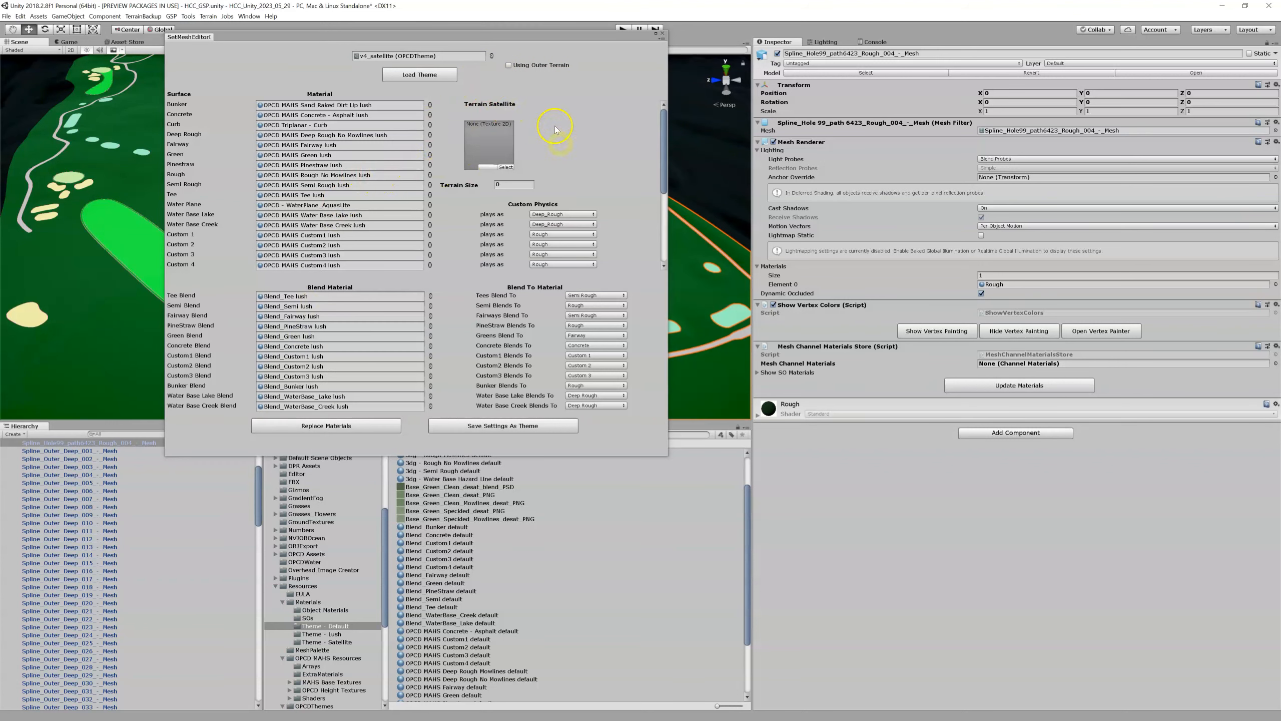
{"action": "left_click", "coordinate": [509, 67]}
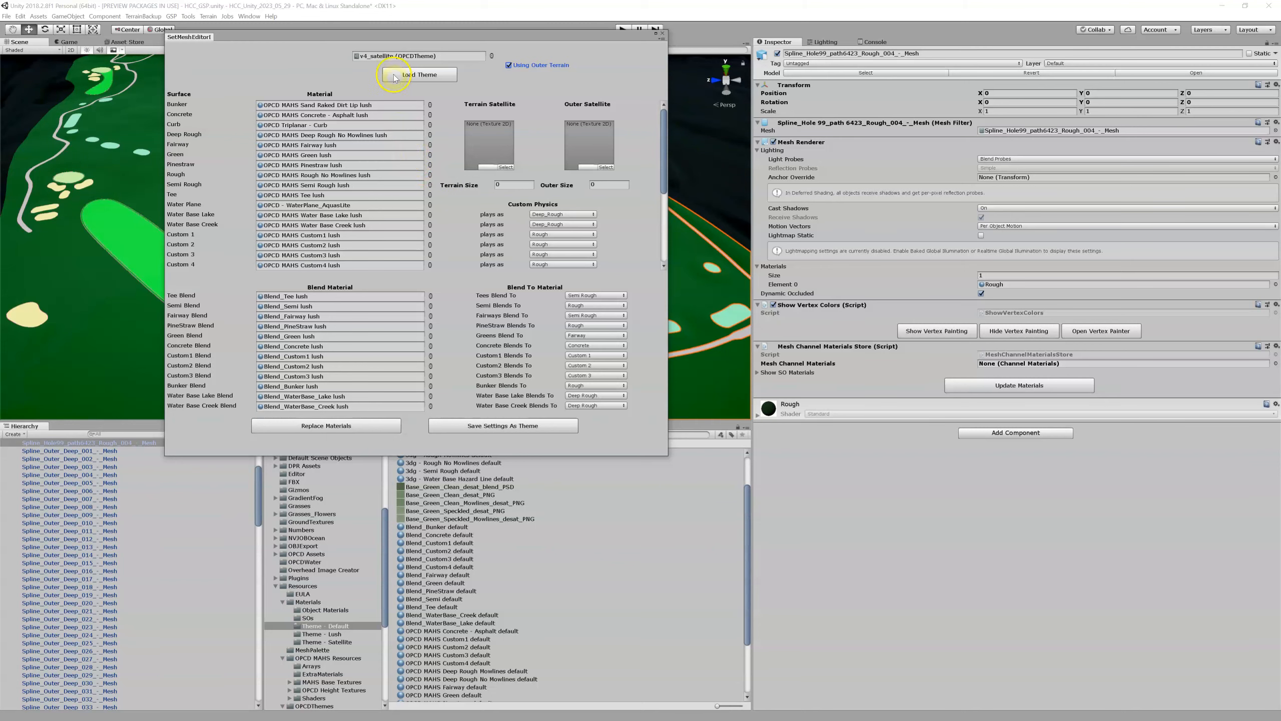
Switch the OPCD theme back to v4_lush and load its materials, clear of the outer terrain settings.
{"action": "left_click_drag", "start_coordinate": [384, 39], "coordinate": [803, 121]}
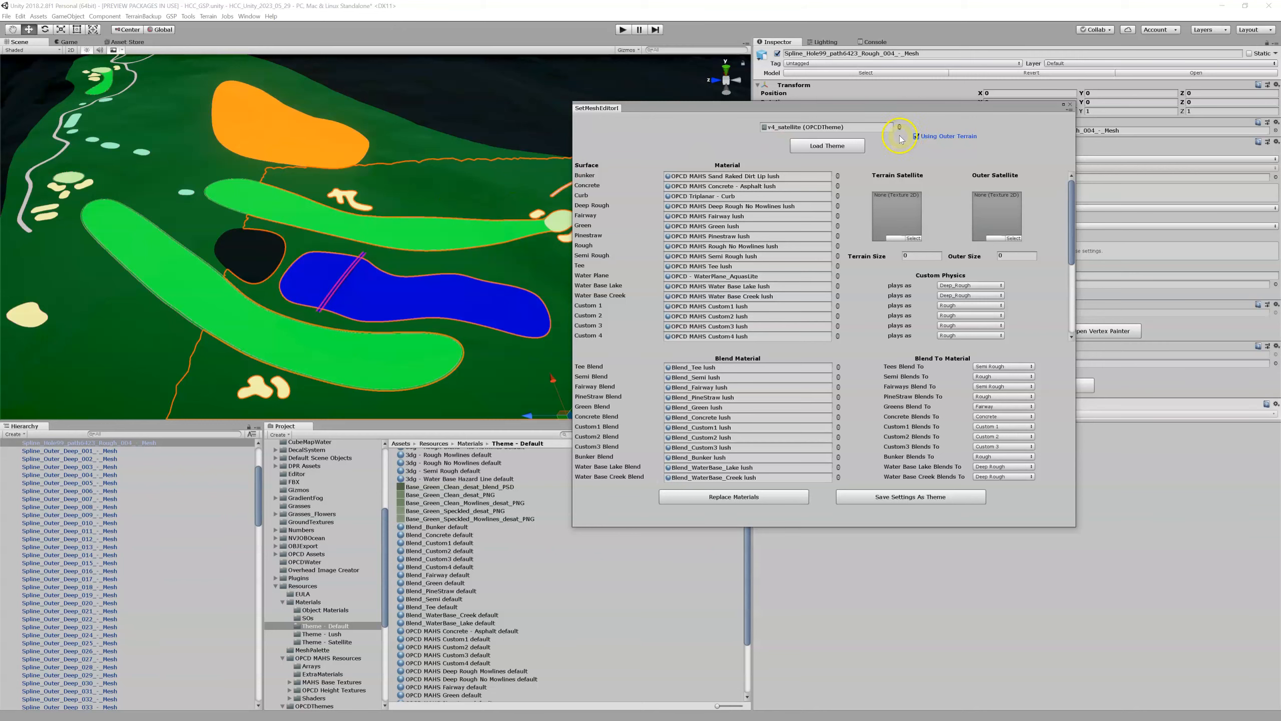
{"action": "left_click_drag", "start_coordinate": [872, 108], "coordinate": [285, 112]}
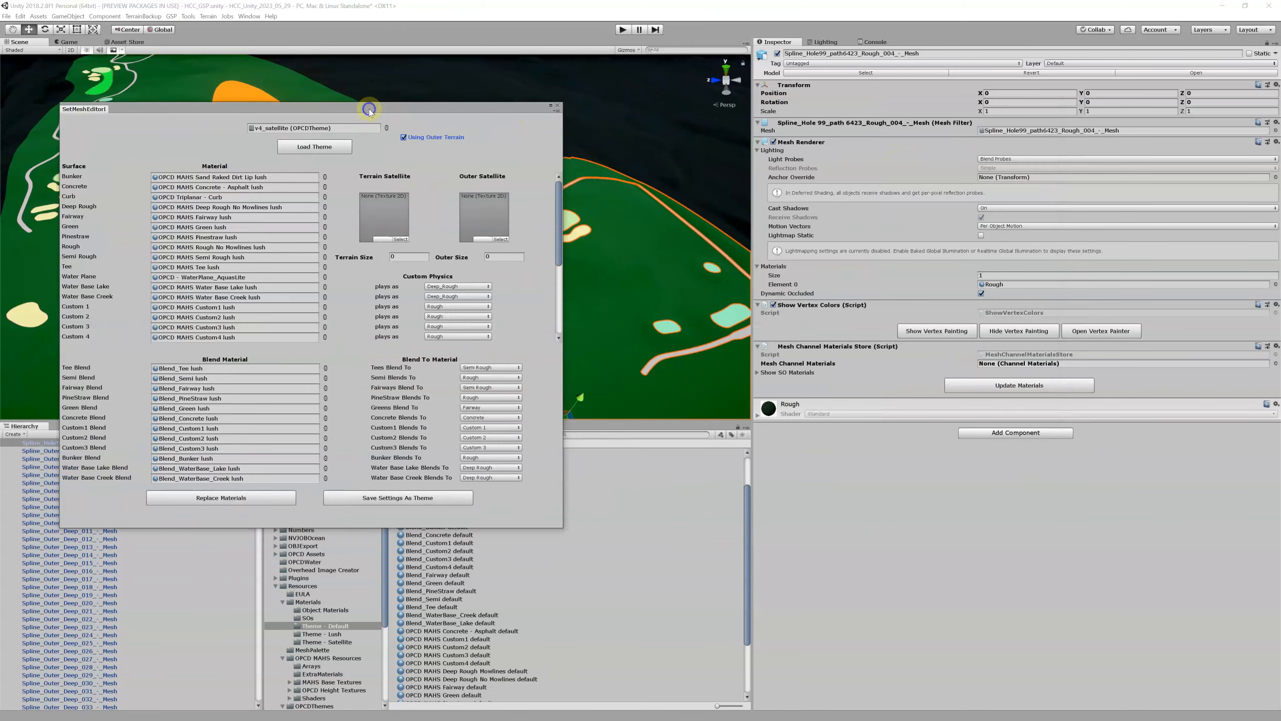
{"action": "left_click", "coordinate": [387, 127]}
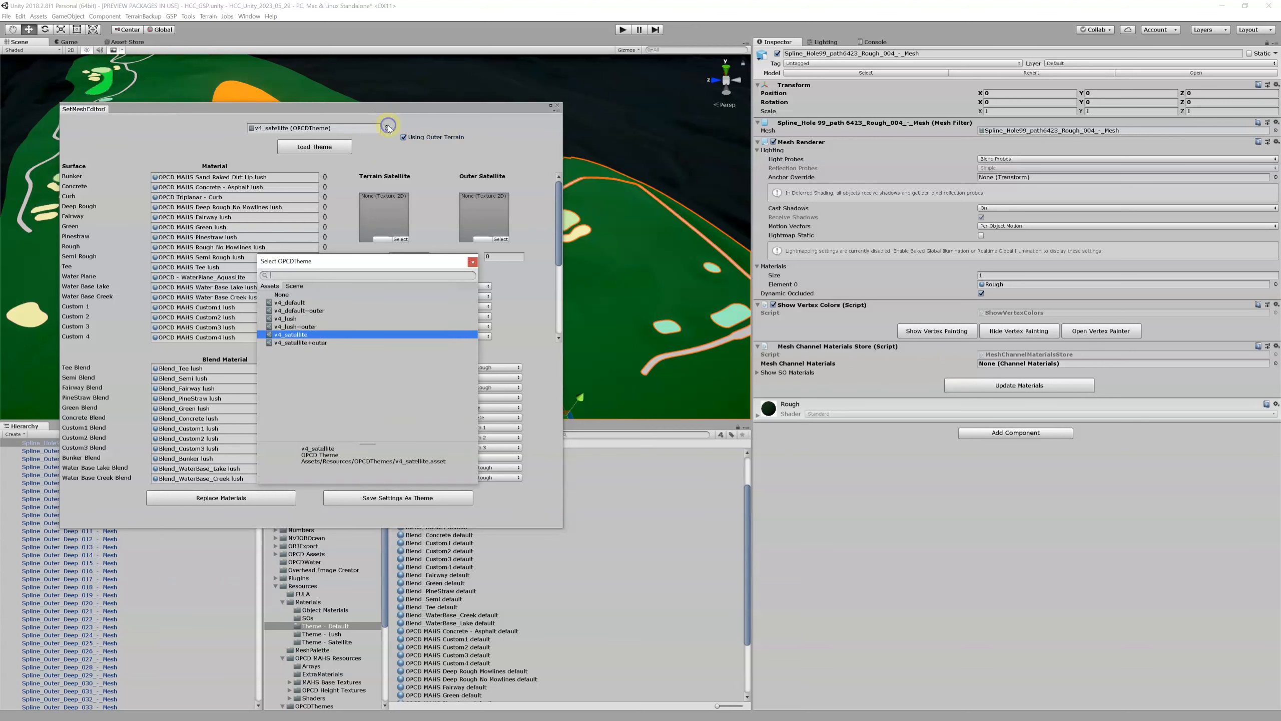
{"action": "left_click", "coordinate": [302, 319]}
{"action": "left_click", "coordinate": [302, 319]}
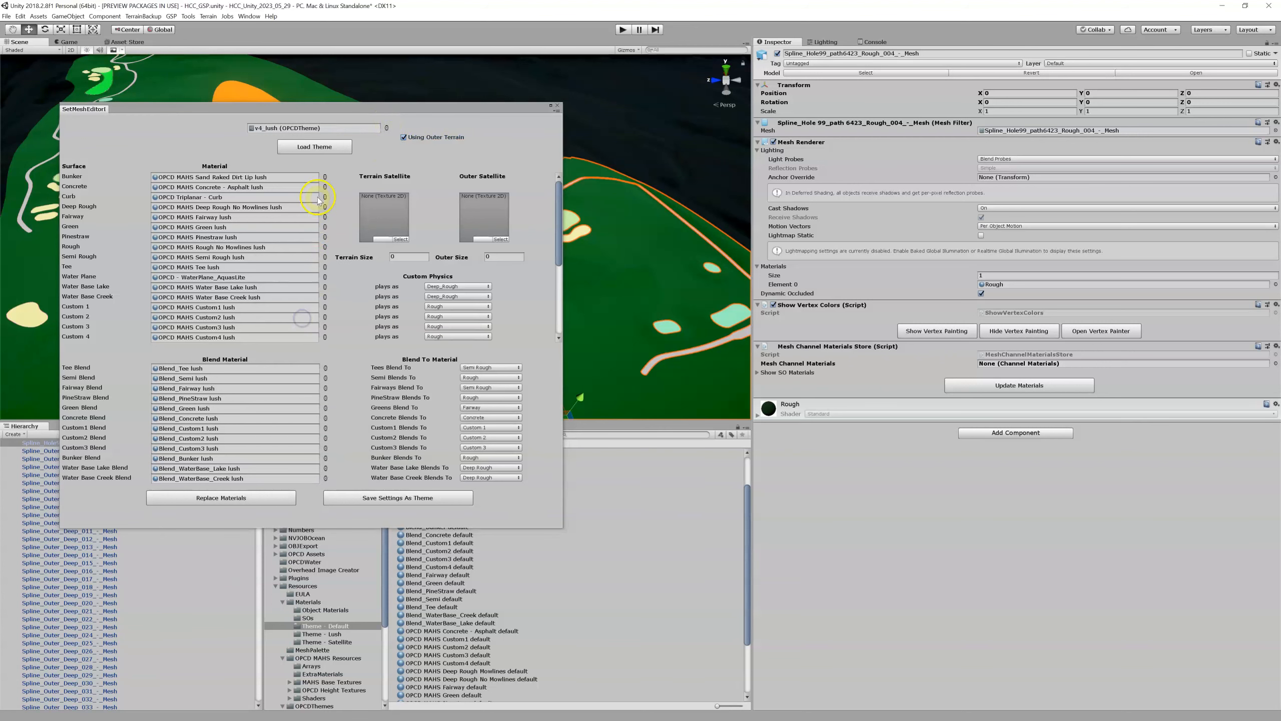
{"action": "left_click", "coordinate": [330, 147]}
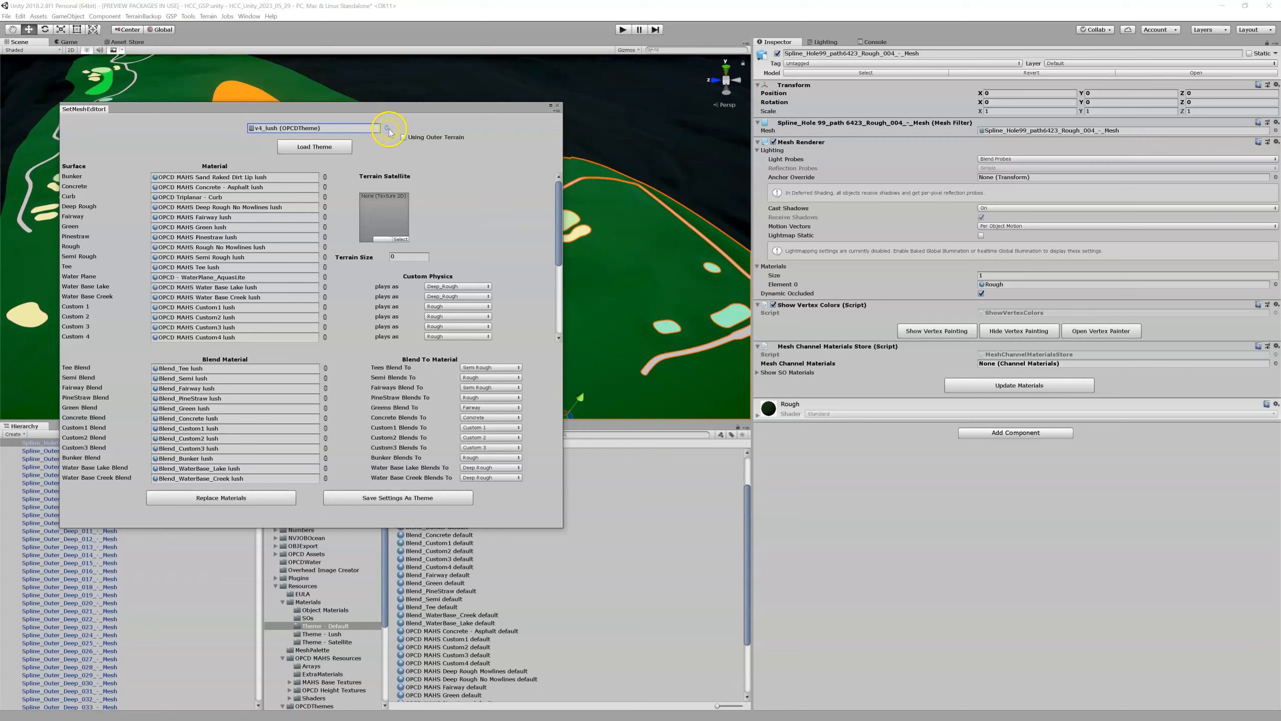
Choose the v4_default OPCD theme, load its surface and blend materials, and look over the available themes.
{"action": "left_click", "coordinate": [387, 128]}
{"action": "double_click", "coordinate": [290, 303]}
{"action": "left_click", "coordinate": [313, 147]}
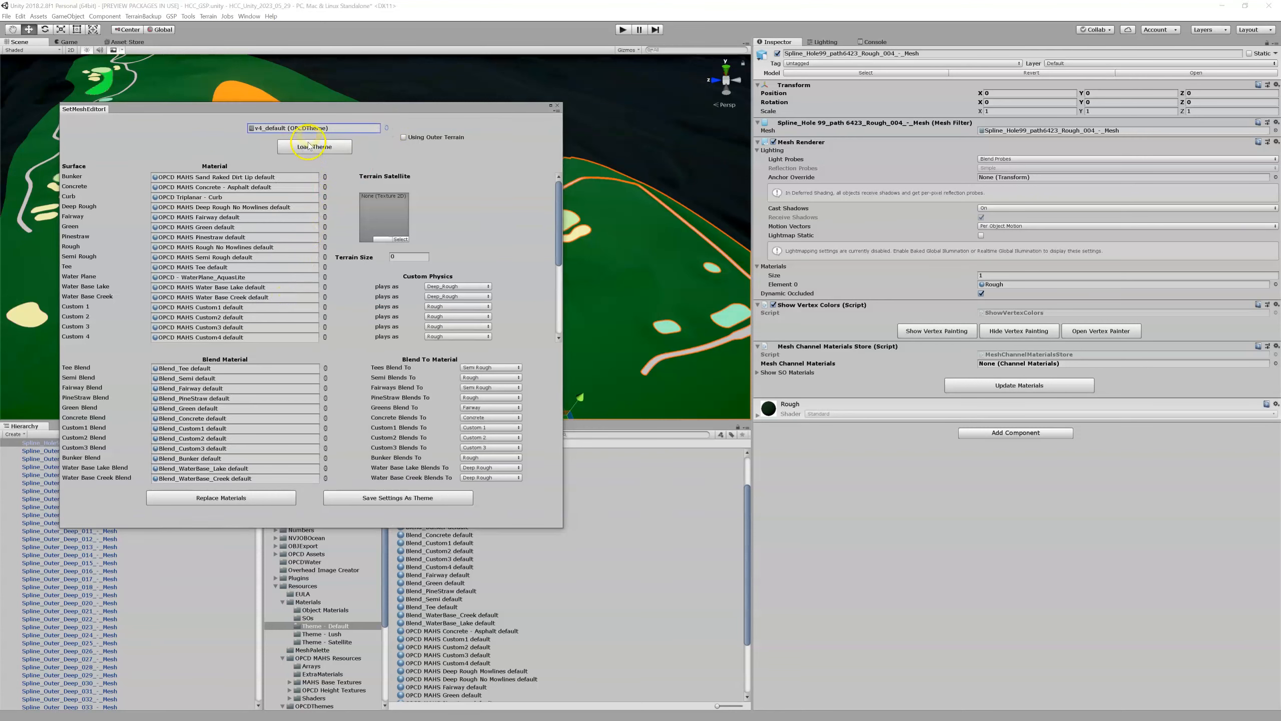
{"action": "left_click_drag", "start_coordinate": [316, 109], "coordinate": [598, 146]}
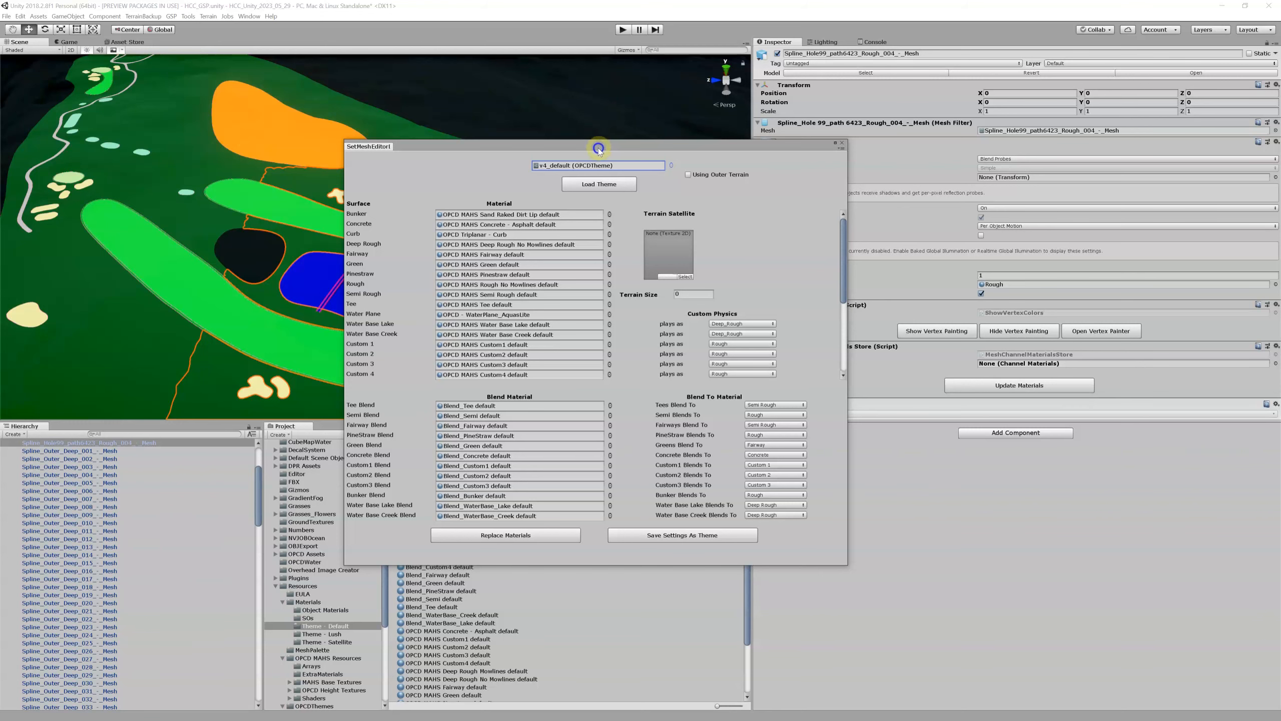
{"action": "left_click_drag", "start_coordinate": [598, 149], "coordinate": [535, 113]}
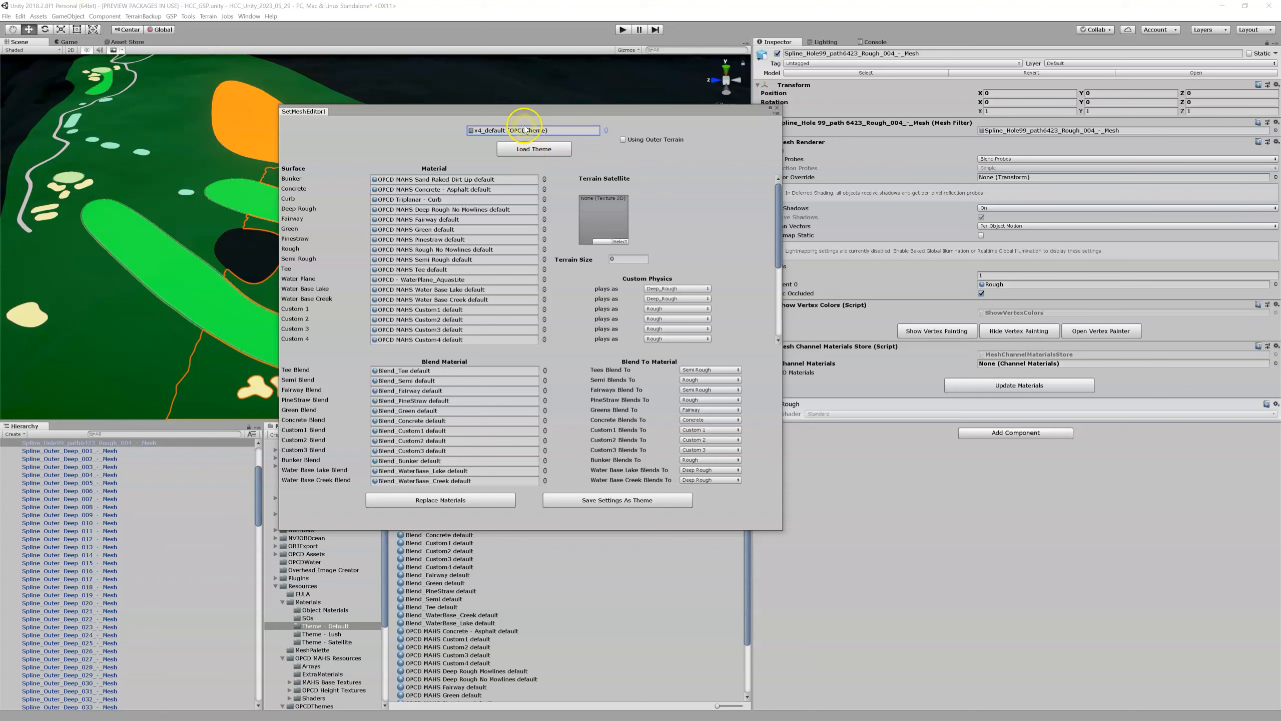
{"action": "left_click", "coordinate": [606, 130]}
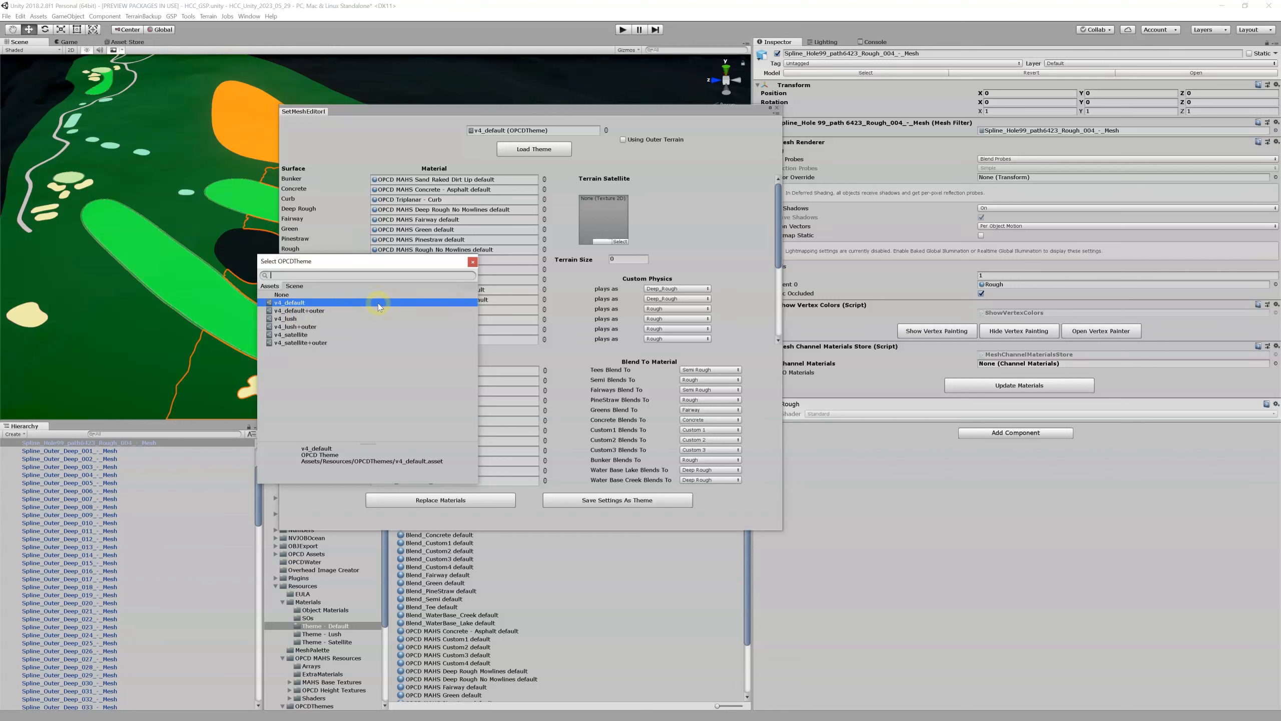
{"action": "left_click", "coordinate": [472, 261]}
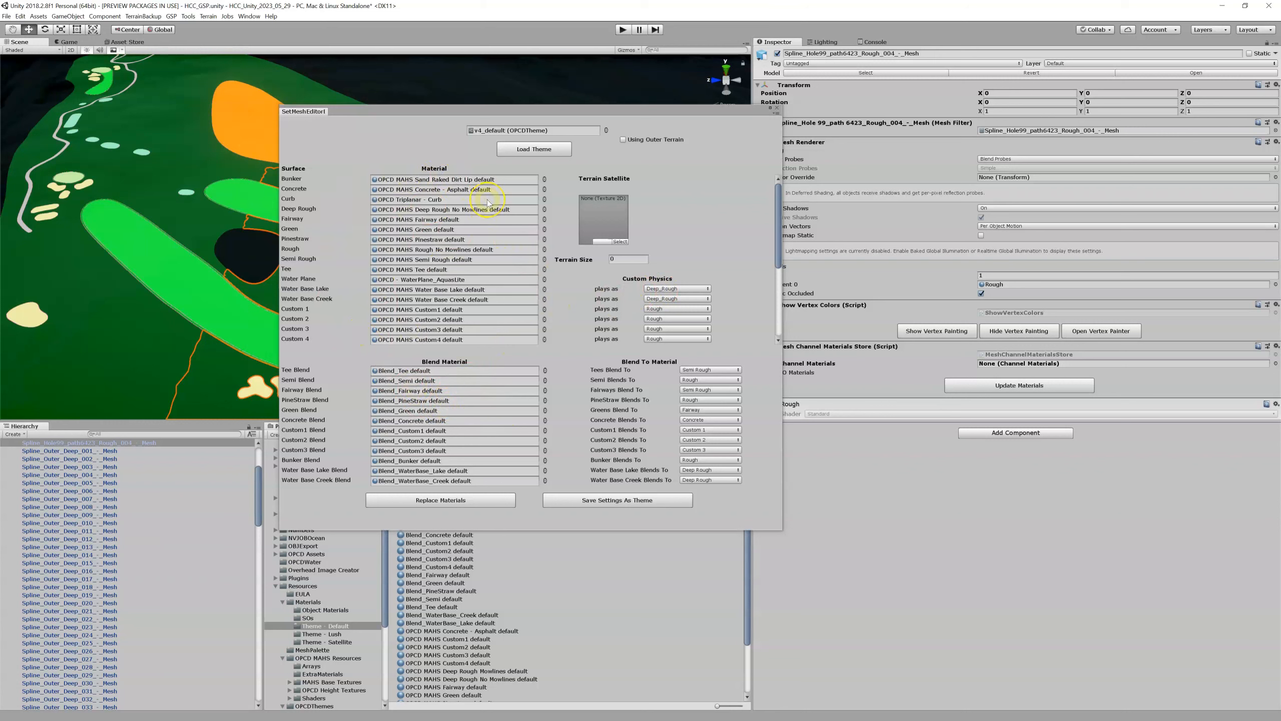
Save the current material settings as a new OPCD theme named HCC_Default in the OPCDThemes folder.
{"action": "left_click", "coordinate": [639, 501]}
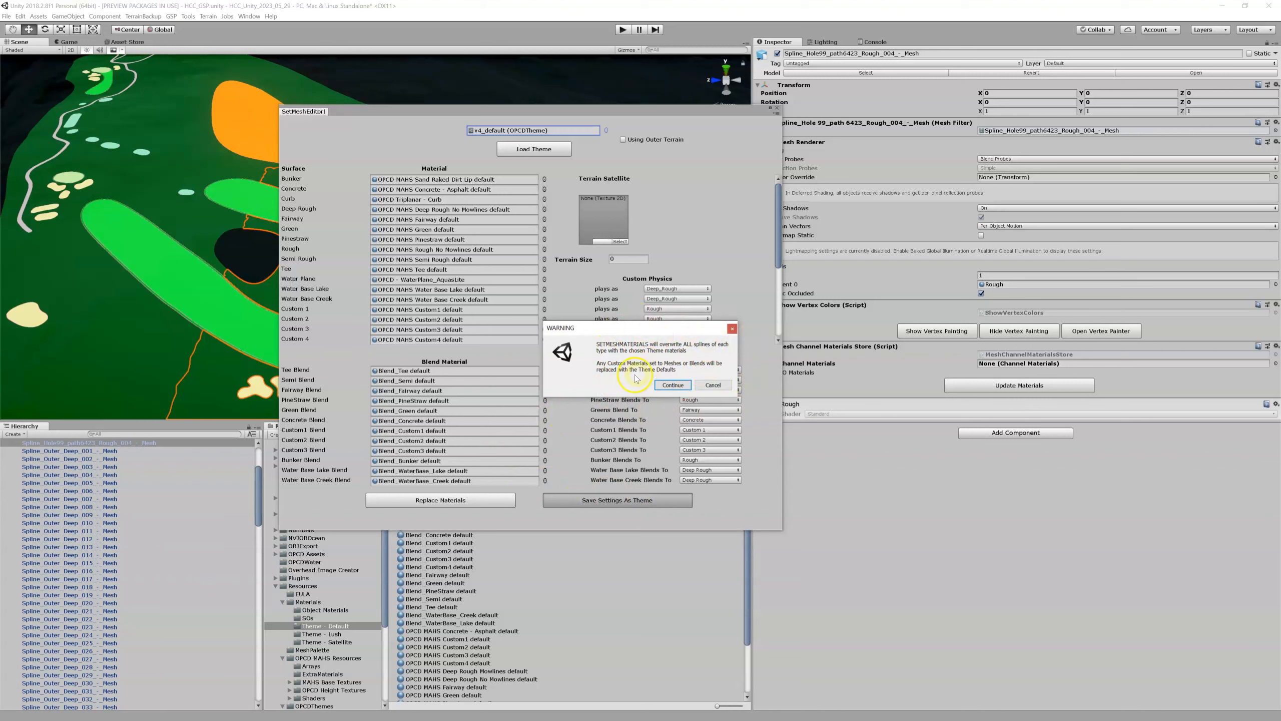
{"action": "left_click", "coordinate": [674, 385]}
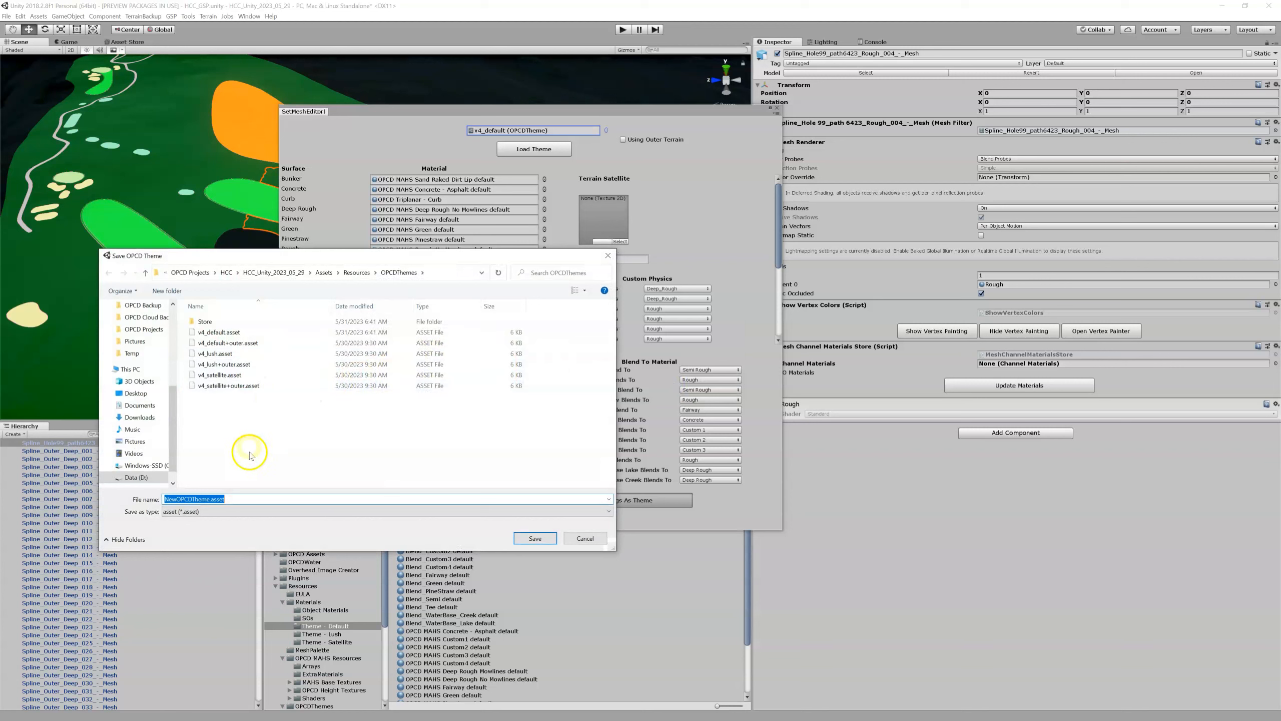
{"action": "left_click", "coordinate": [209, 500]}
{"action": "double_click", "coordinate": [208, 499]}
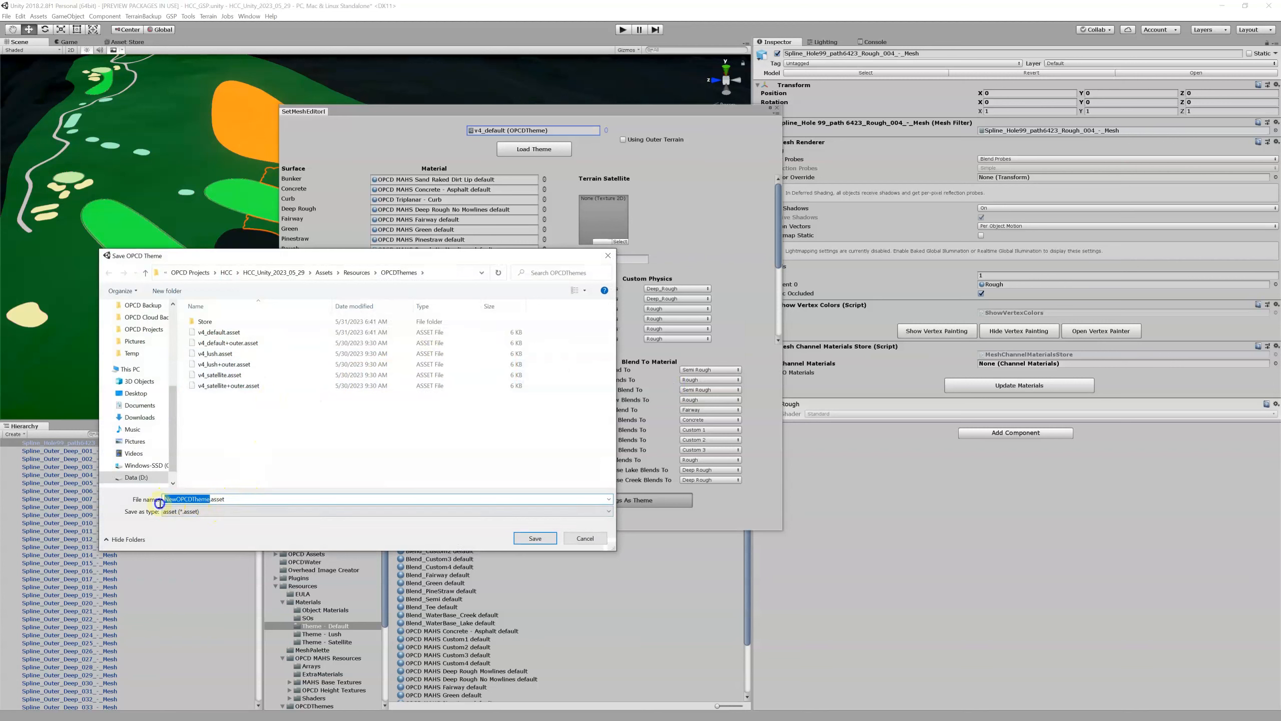
{"action": "type", "text": "H"}
{"action": "type", "text": "CC_Defual"}
{"action": "type", "text": "ul"}
{"action": "type", "text": "t"}
{"action": "left_click", "coordinate": [516, 536]}
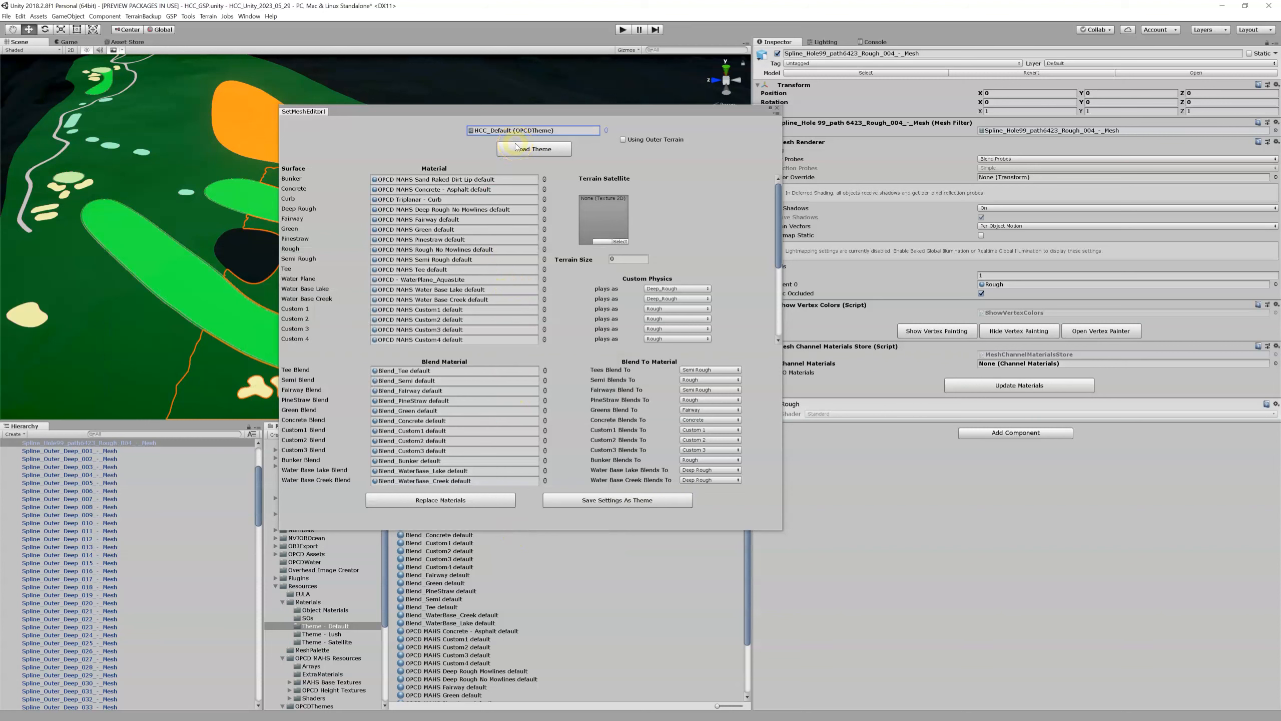
Check the theme list for HCC_Default and choose the v4_lush theme without loading it.
{"action": "left_click", "coordinate": [606, 130]}
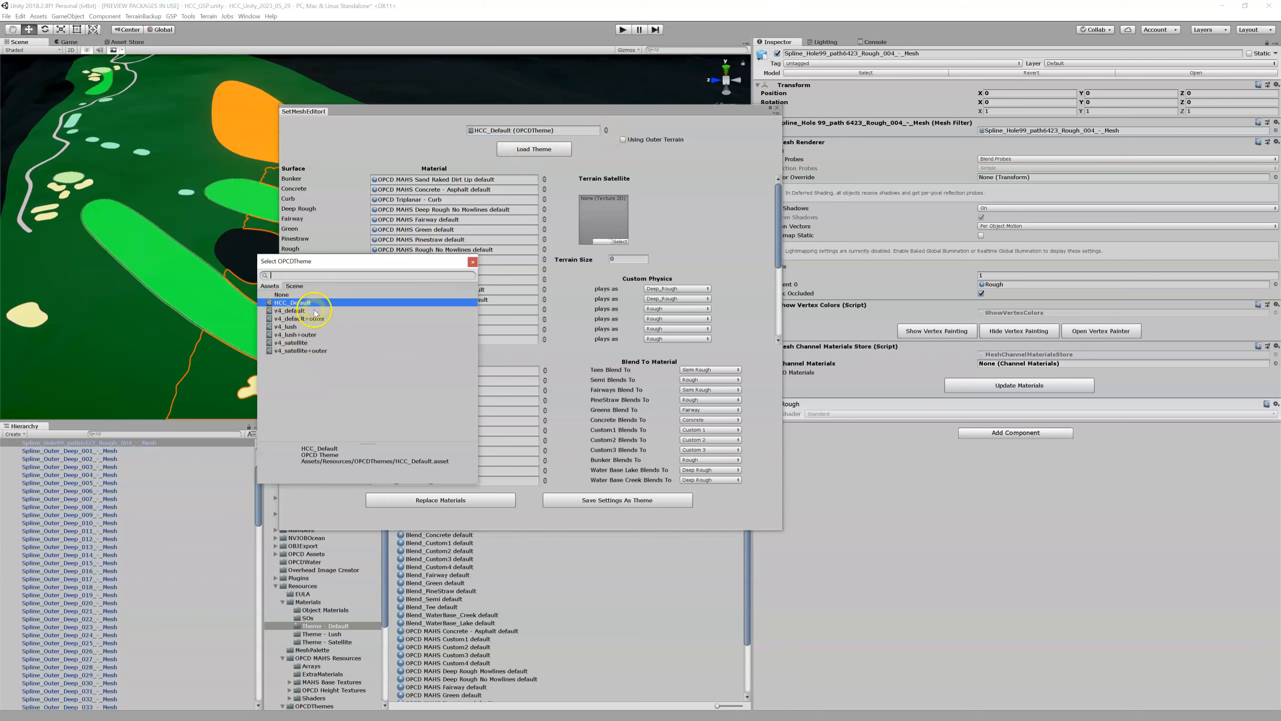
{"action": "left_click", "coordinate": [472, 261]}
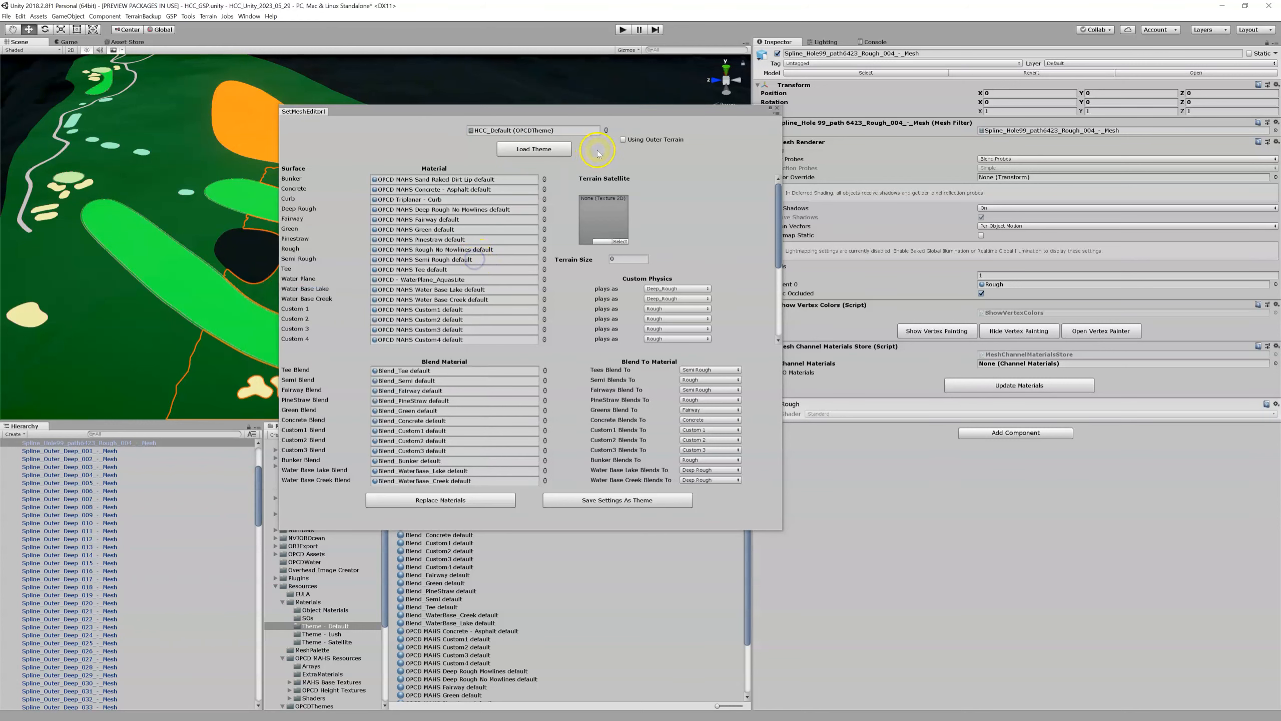
{"action": "left_click", "coordinate": [606, 130]}
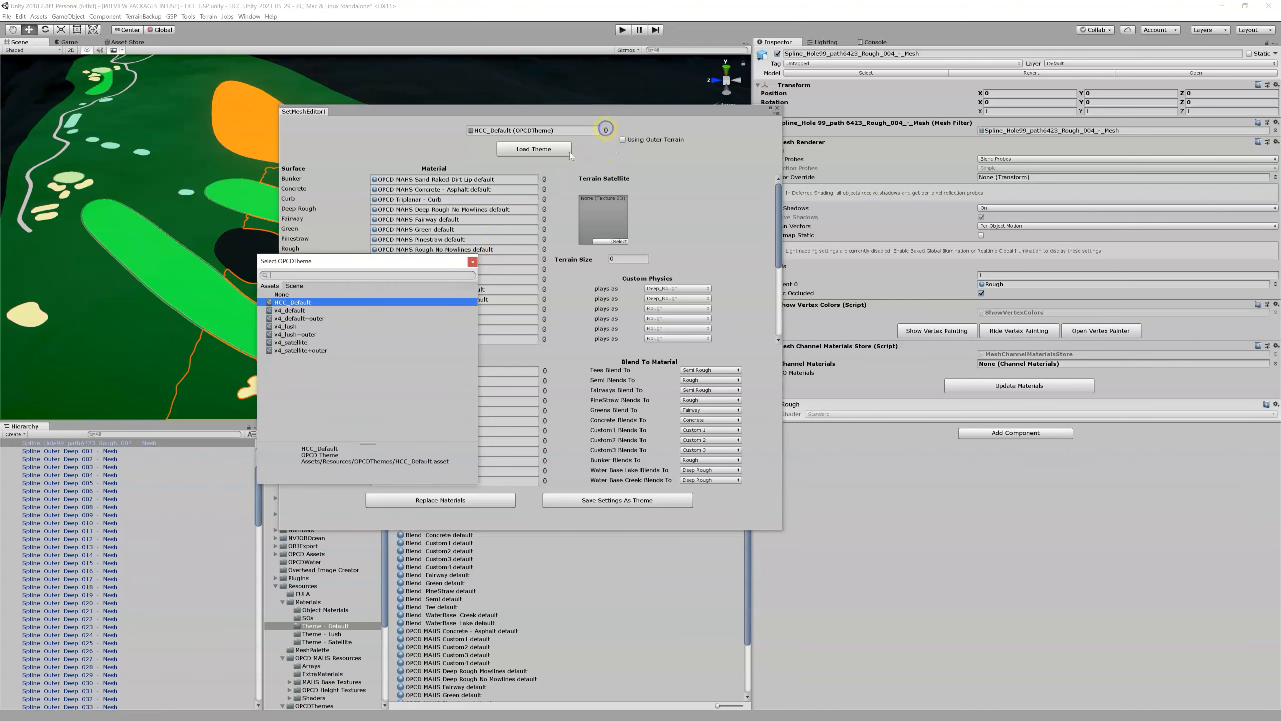
{"action": "double_click", "coordinate": [283, 326]}
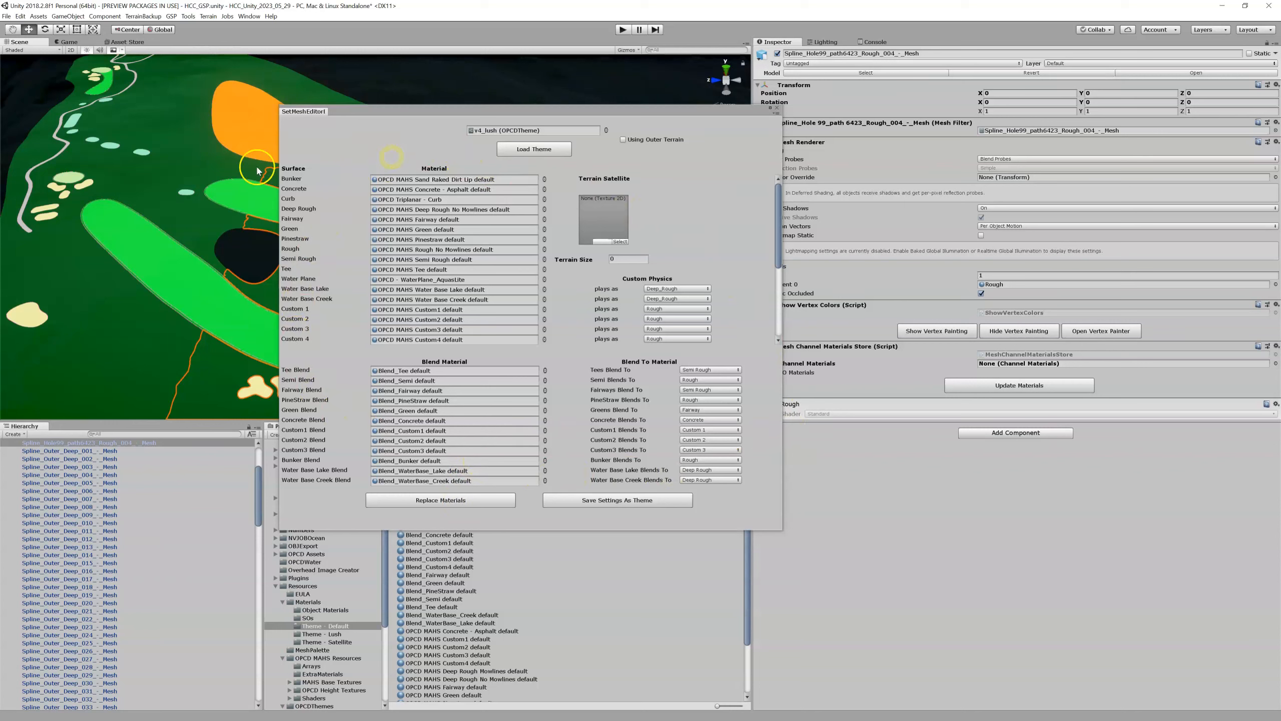
{"action": "left_click", "coordinate": [459, 499]}
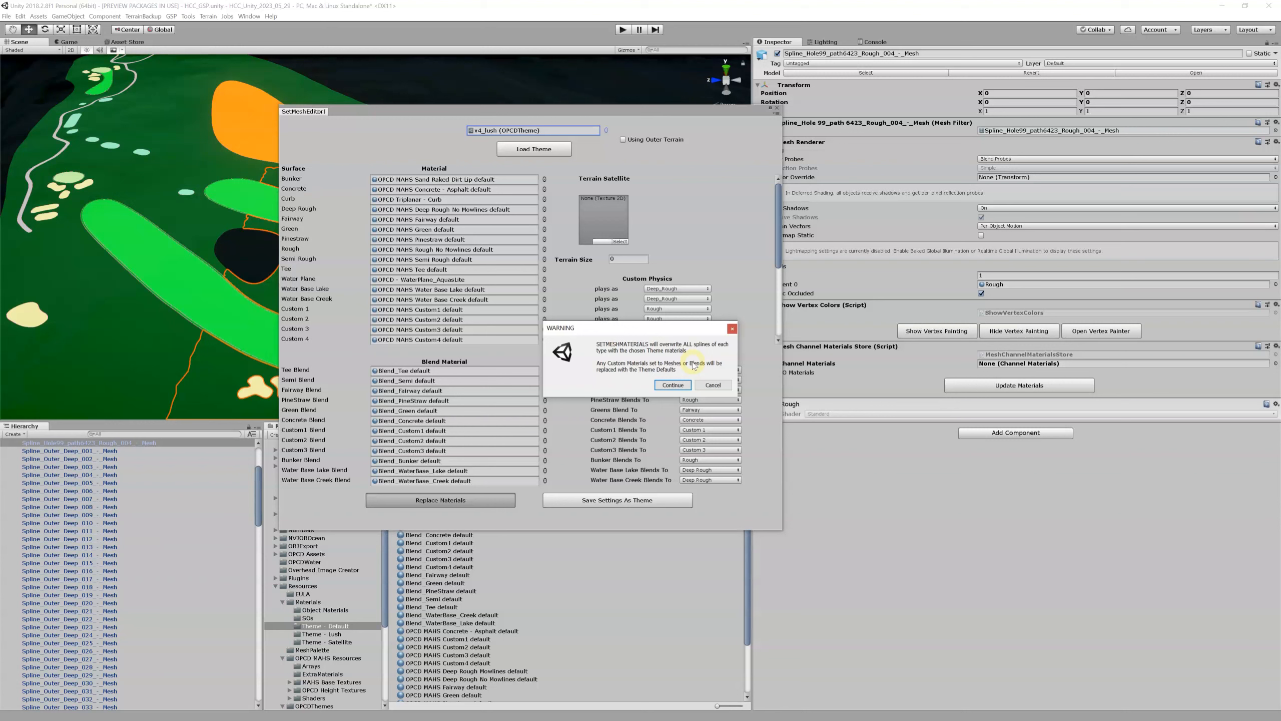
{"action": "left_click", "coordinate": [673, 385]}
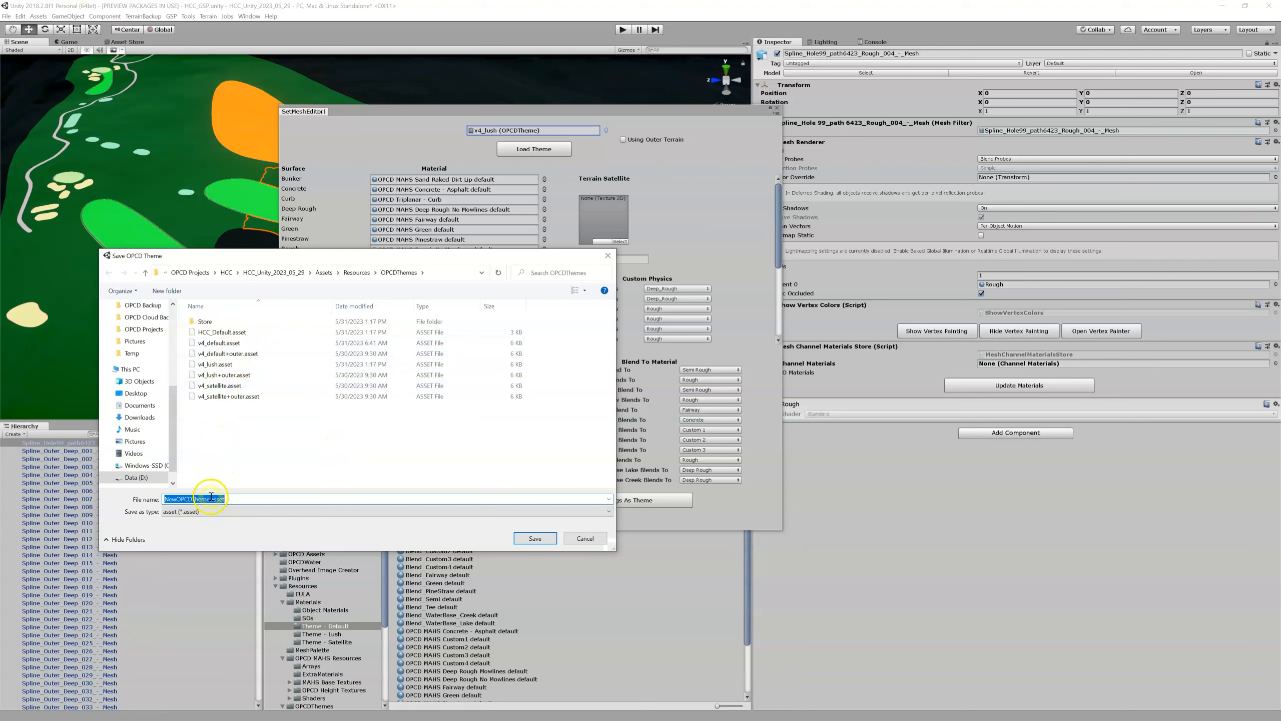
{"action": "left_click", "coordinate": [216, 344]}
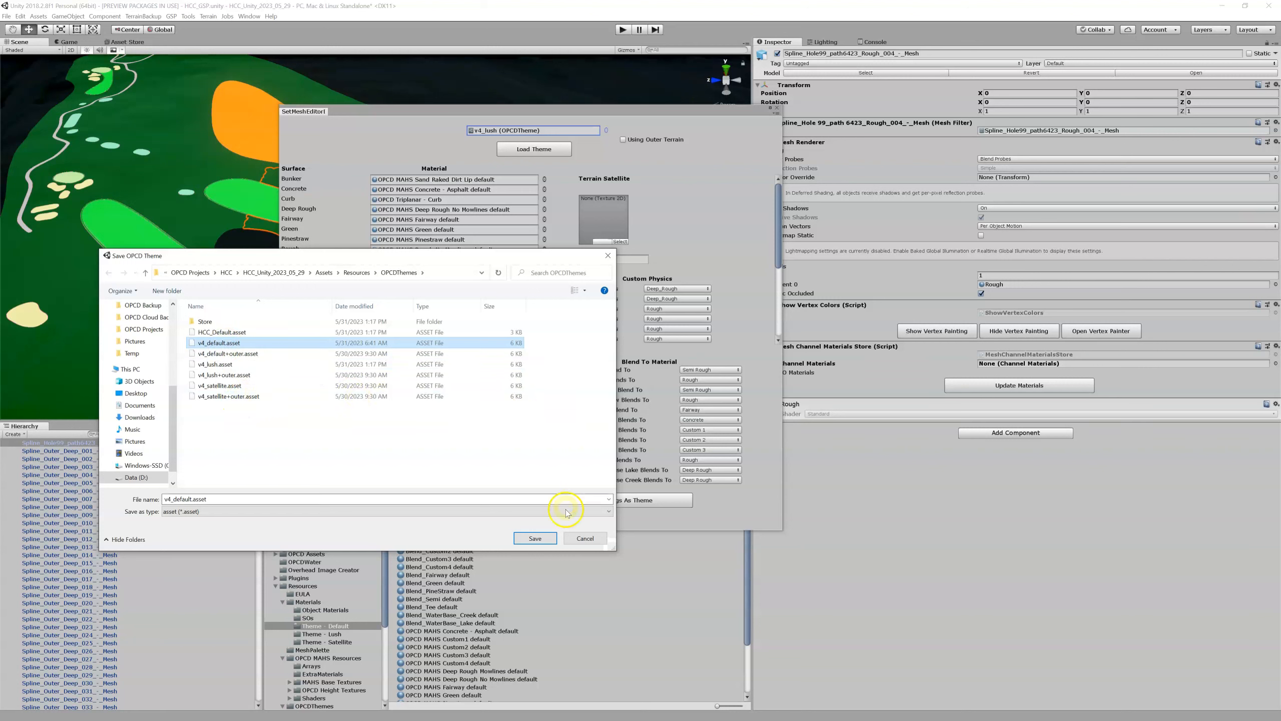
{"action": "left_click", "coordinate": [584, 538]}
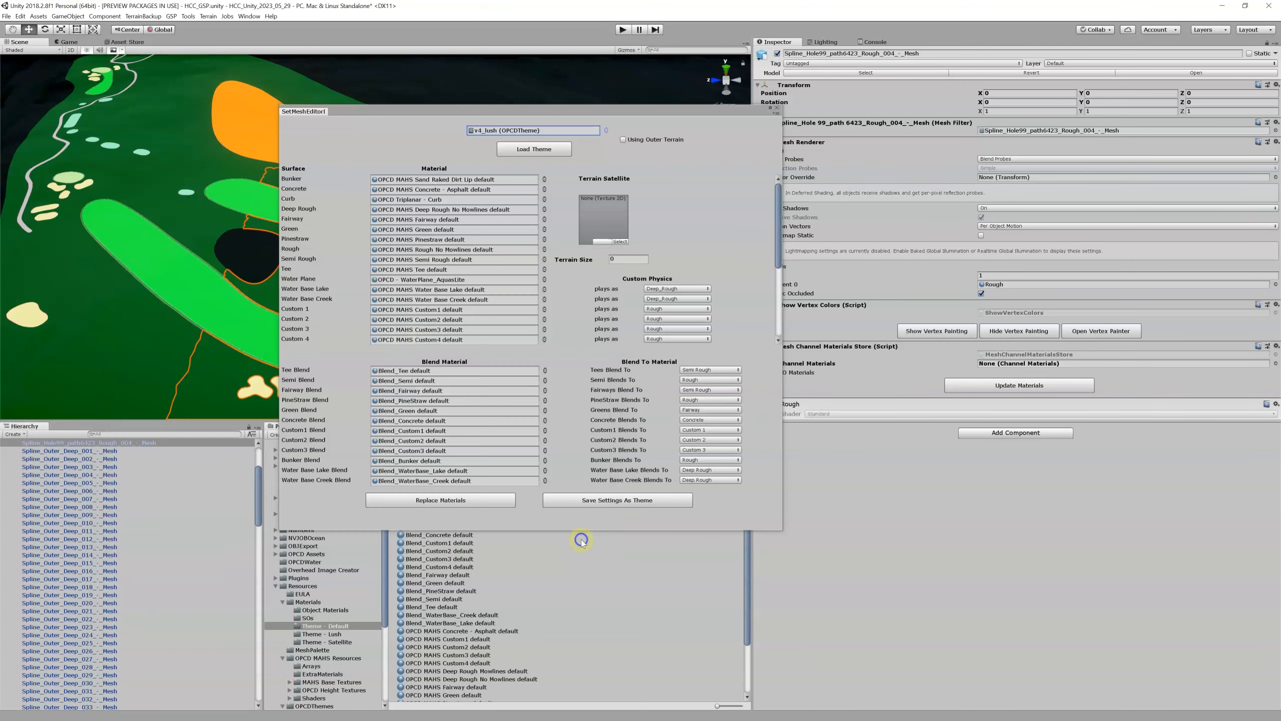